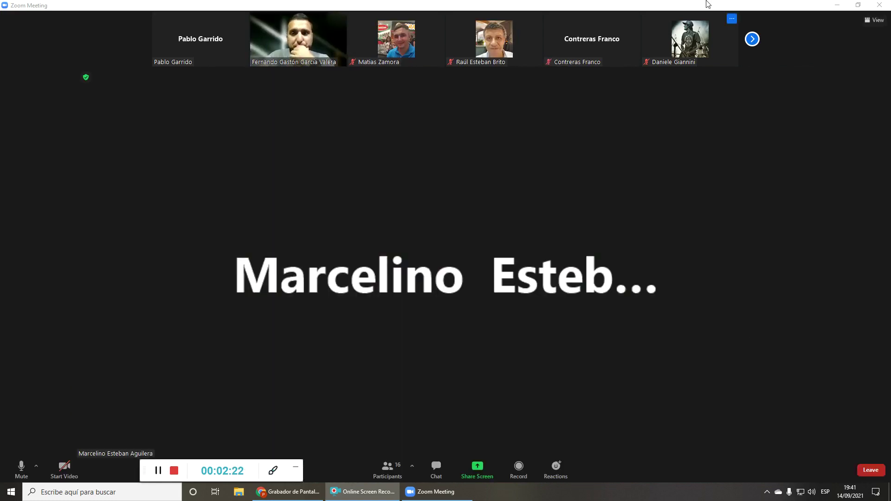
- Page ahead to the last participant thumbnails, then page back through them
left_click(754, 40)
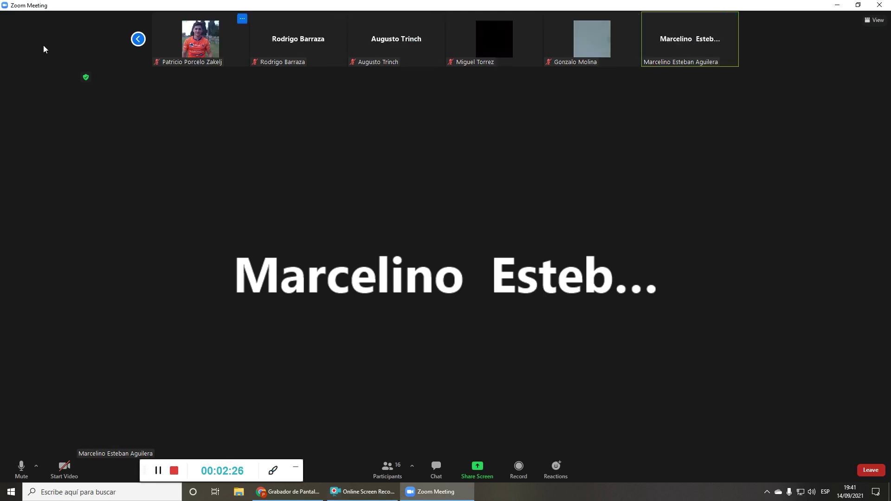
left_click(138, 39)
- Go full screen and try single, strip and grid thumbnail layouts before collapsing the thumbnails
double_click(141, 41)
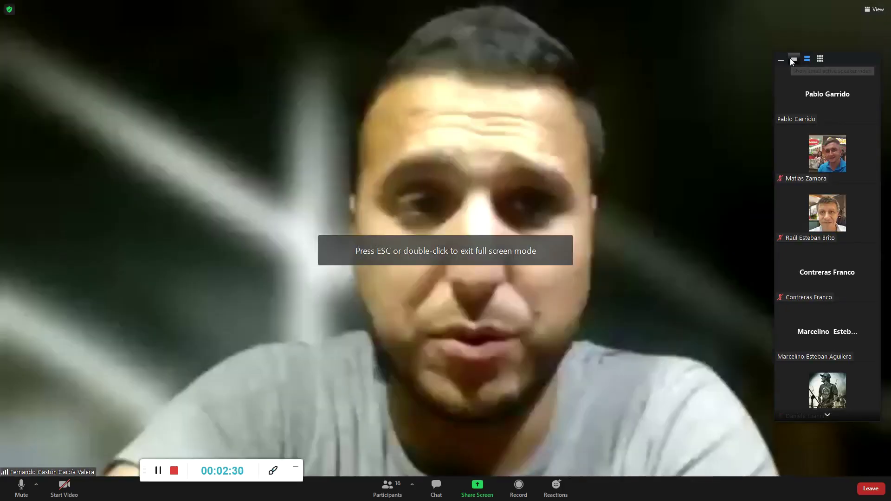
left_click(781, 59)
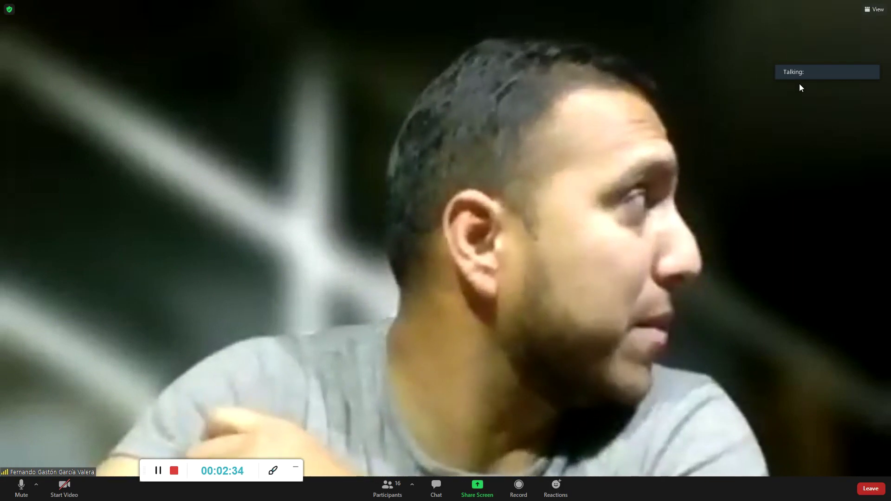
mouse_move(827, 71)
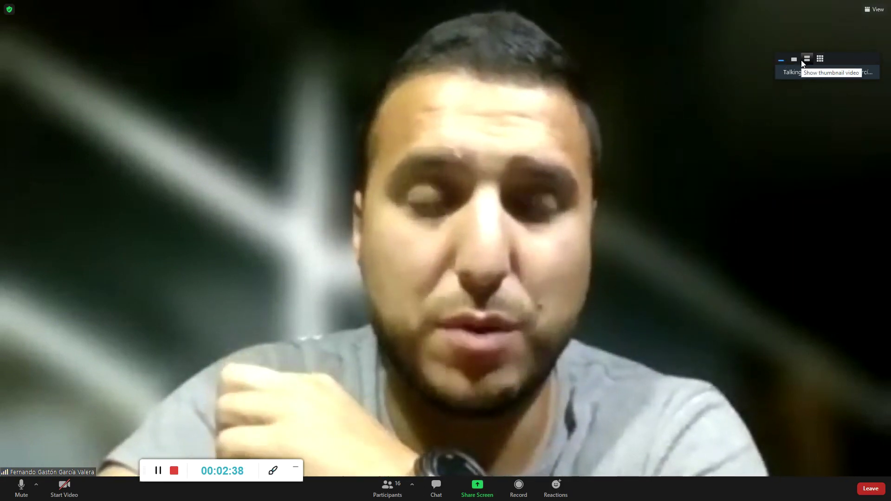
left_click(793, 58)
left_click(808, 59)
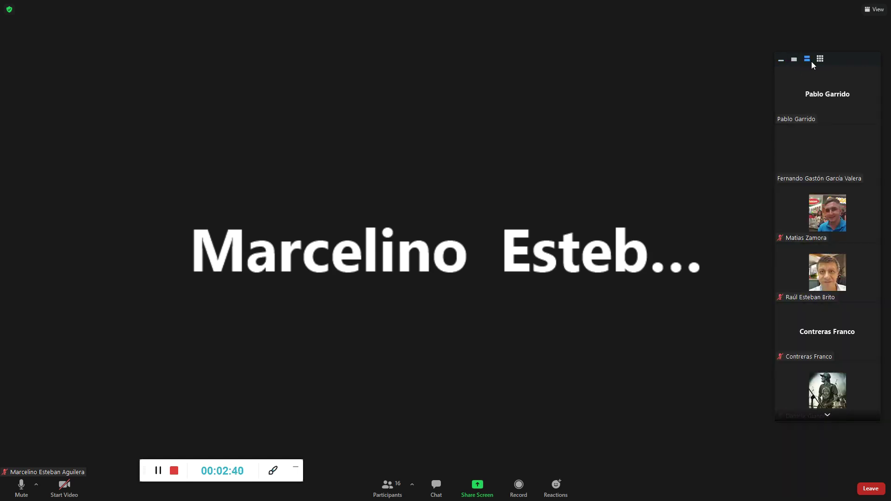
left_click(820, 60)
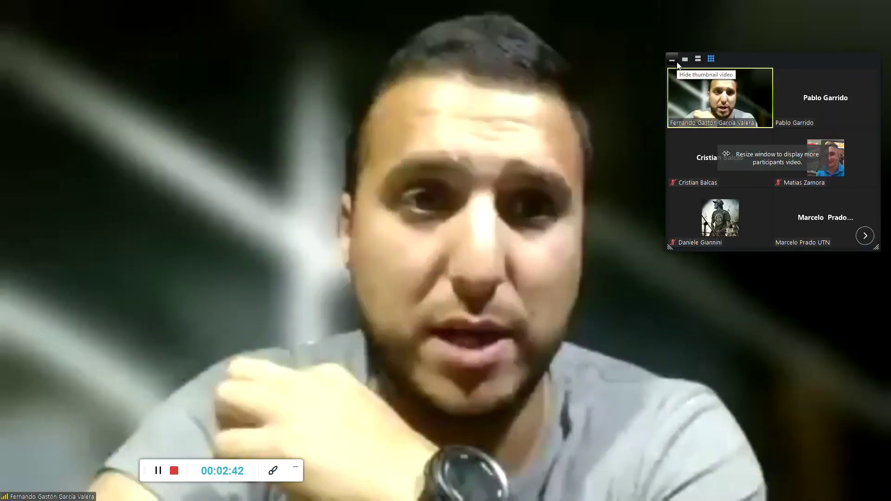
left_click(672, 59)
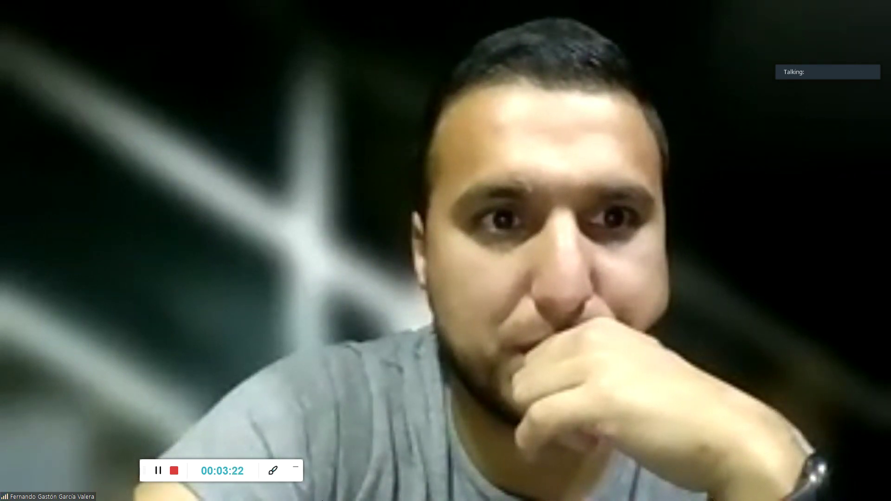
- Exit full screen and check the Mute audio device menu twice without changing anything
double_click(382, 393)
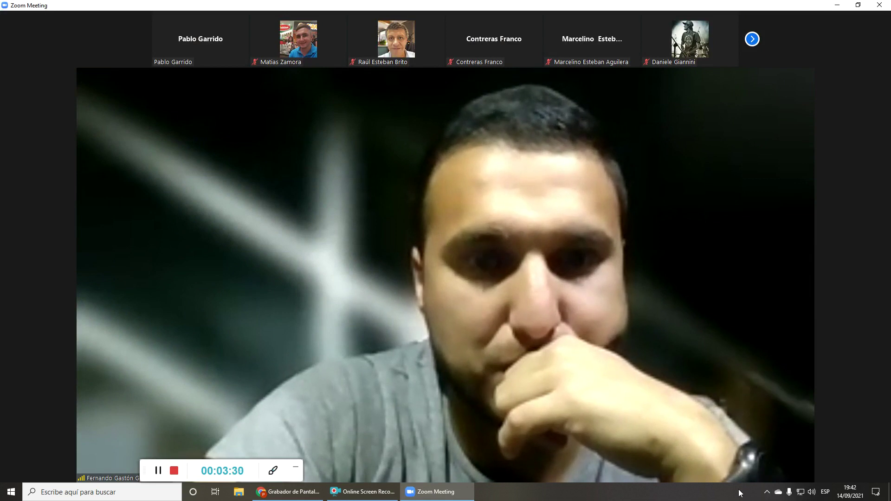
mouse_move(33, 466)
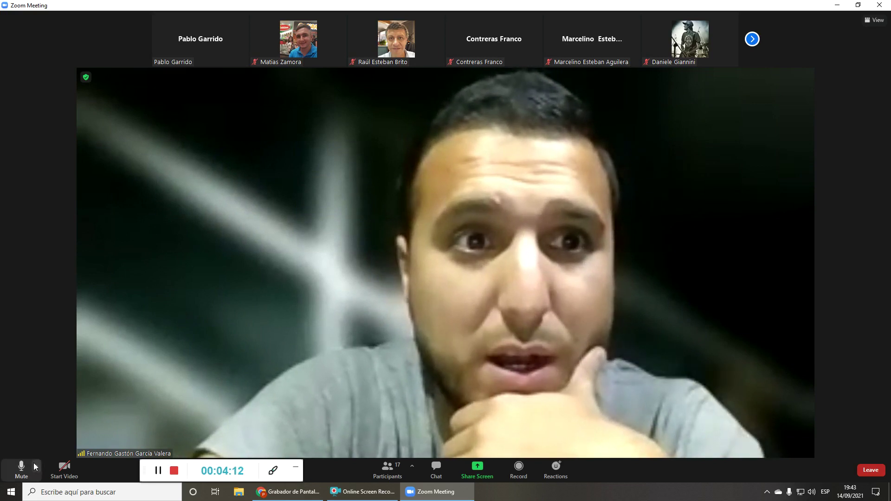
left_click(37, 467)
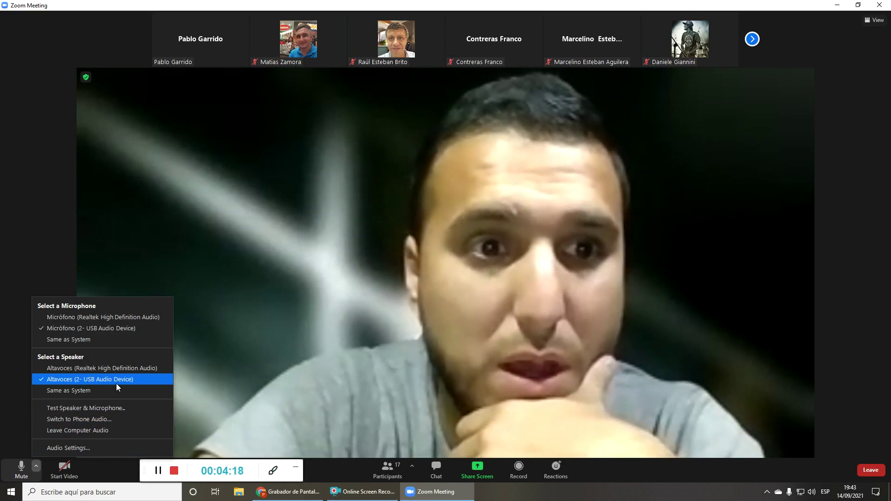
left_click(116, 383)
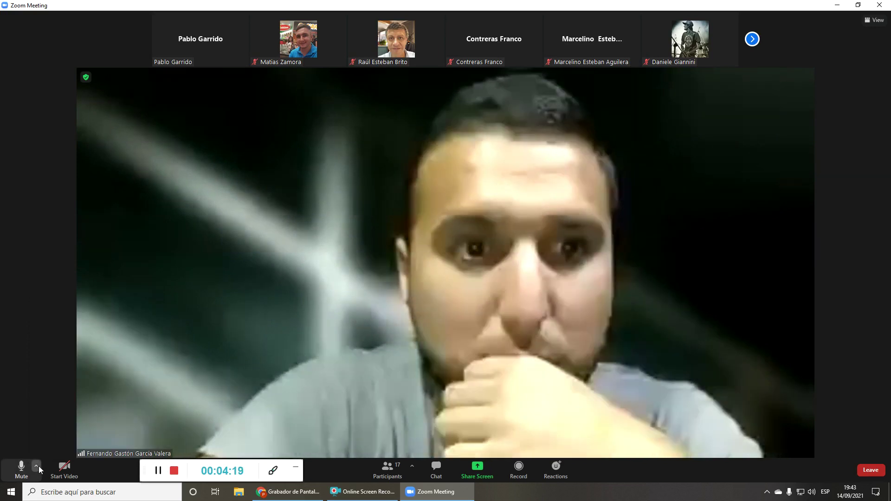
left_click(37, 466)
left_click(80, 325)
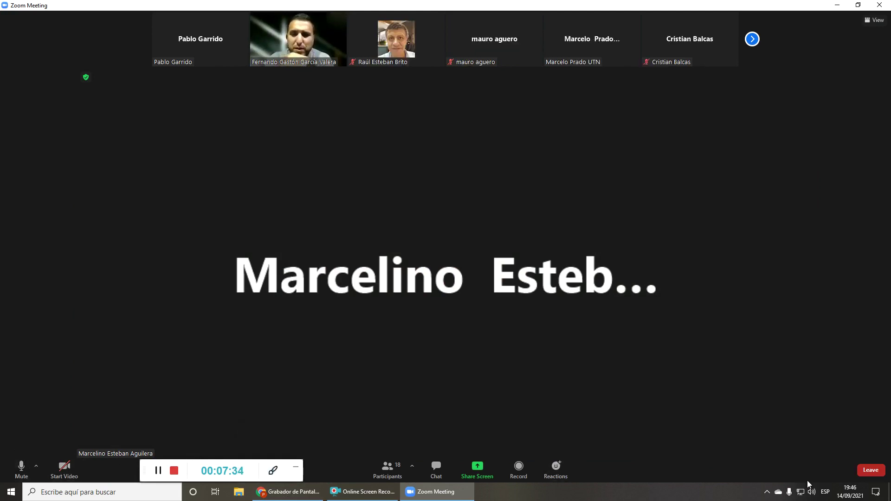
- Lower the Altavoces speaker volume from 100 to 76
left_click(812, 491)
scroll(819, 476, "down", 4)
scroll(817, 472, "down", 4)
scroll(816, 473, "down", 4)
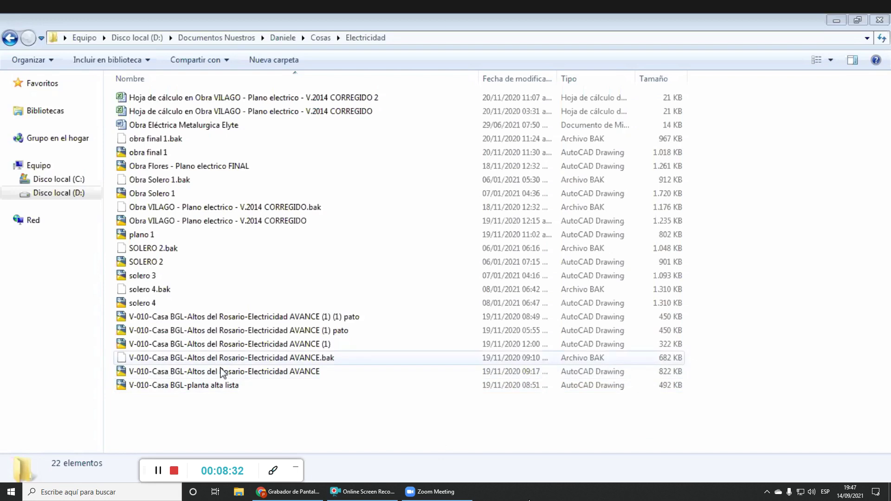
- Bring the Electricidad folder listing in Windows Explorer to the front
left_click(257, 408)
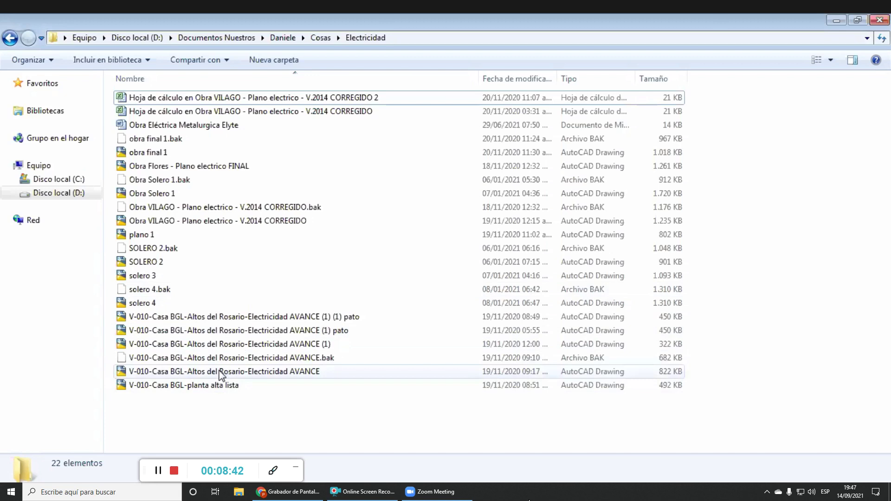
- Open V-010-Casa BGL-Altos del Rosario-Electricidad AVANCE.dwg in AutoCAD 2018
double_click(250, 374)
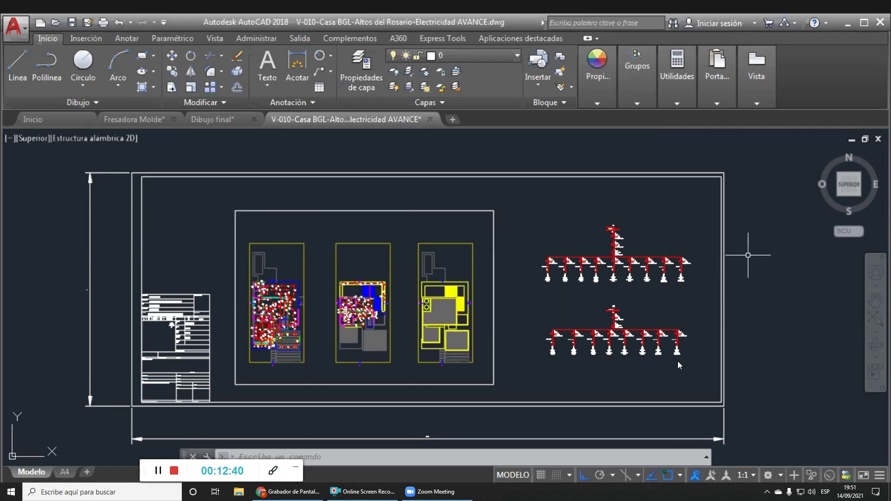
- Zoom in and out, then centre the whole sheet with its plans and diagrams
scroll(85, 289, "up", 2)
scroll(86, 290, "up", 4)
scroll(93, 288, "up", 2)
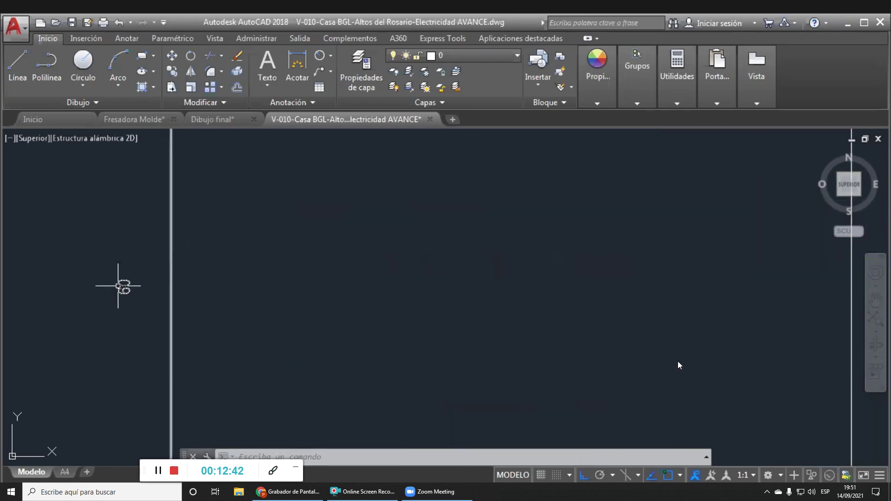
scroll(279, 301, "down", 3)
scroll(441, 313, "down", 3)
scroll(559, 321, "down", 3)
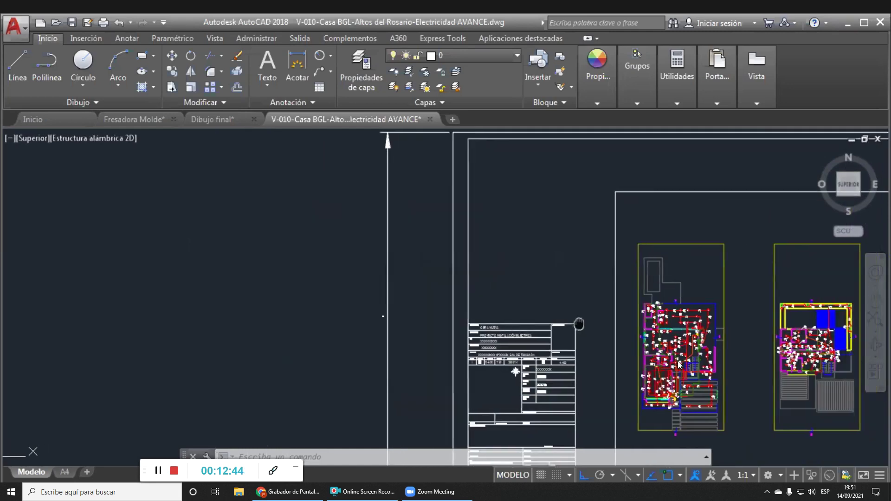
mouse_move(423, 307)
middle_mouse_down()
mouse_move(237, 307)
mouse_move(261, 306)
middle_mouse_up()
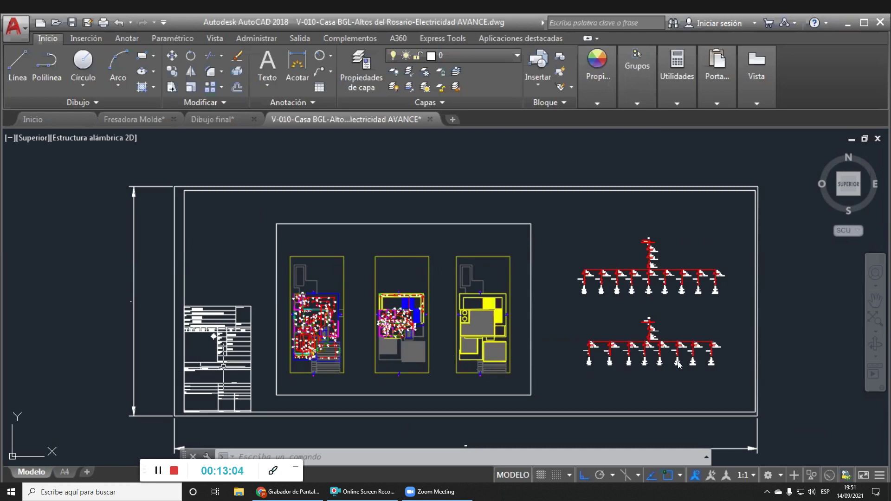
- Zoom onto the title block until OBRA NUEVA and scale 1:100 are readable
scroll(270, 372, "up", 3)
scroll(270, 372, "up", 2)
scroll(271, 372, "up", 2)
mouse_move(271, 371)
middle_mouse_down()
mouse_move(302, 406)
mouse_move(306, 394)
middle_mouse_up()
scroll(294, 342, "up", 2)
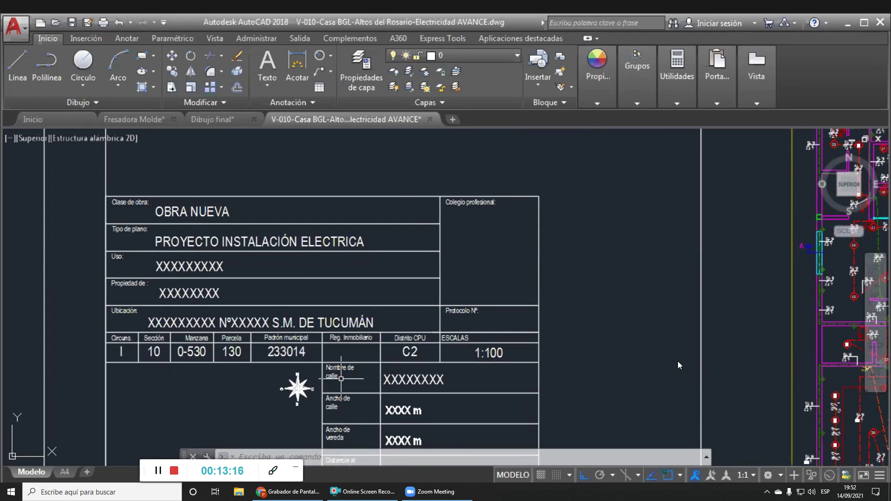
- Pan over the title block's lower rows and approval section, showing Distrito CPU C2
middle_click_drag(348, 395, 420, 299)
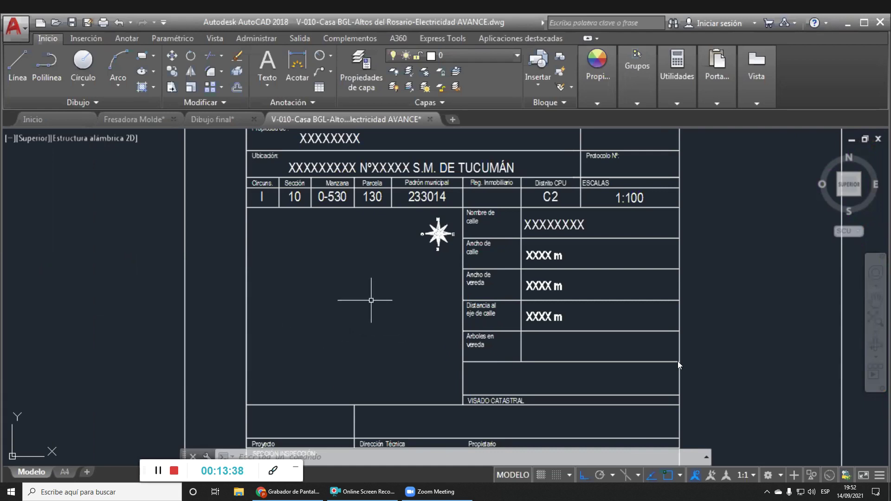
middle_click_drag(359, 283, 333, 261)
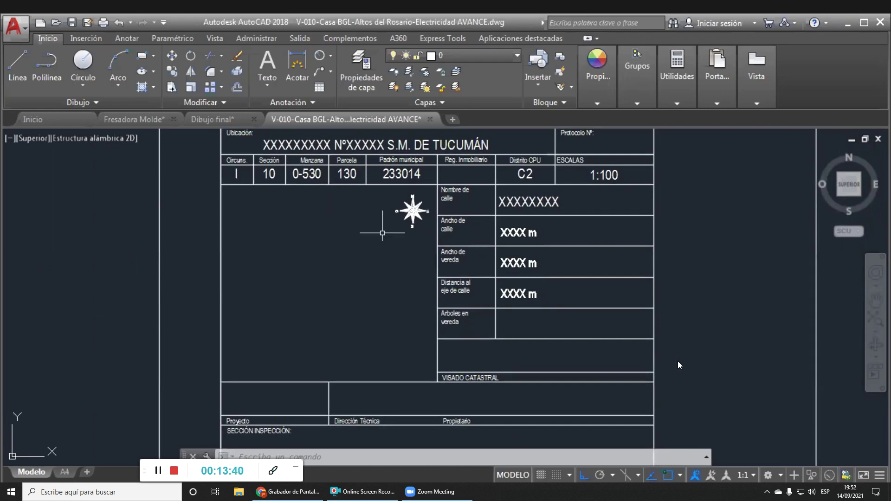
scroll(374, 329, "down", 2)
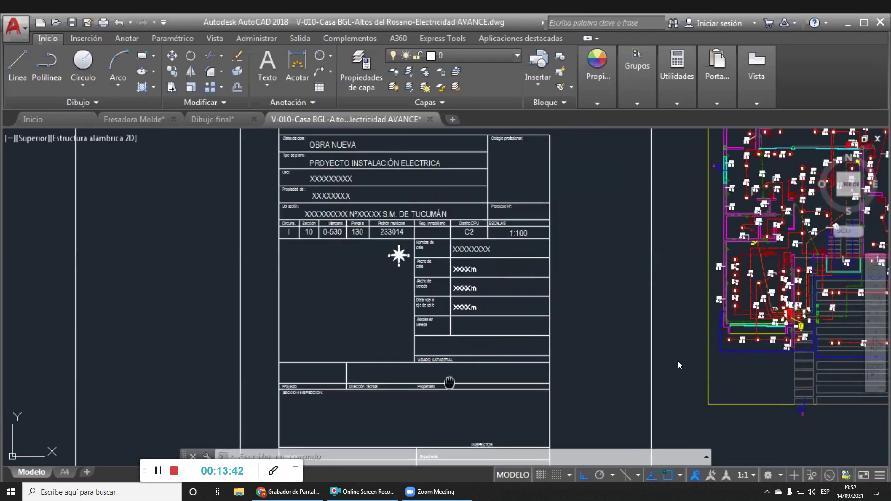
middle_click_drag(450, 383, 396, 221)
scroll(343, 267, "up", 2)
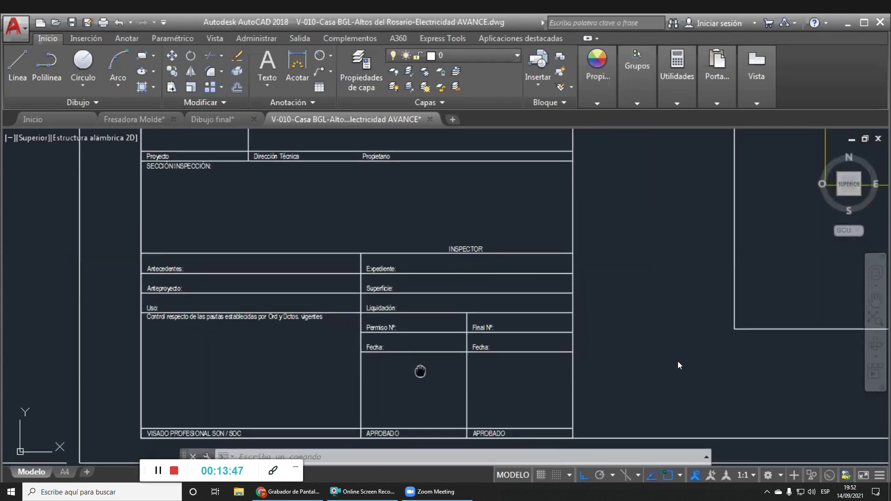
middle_click_drag(419, 370, 434, 351)
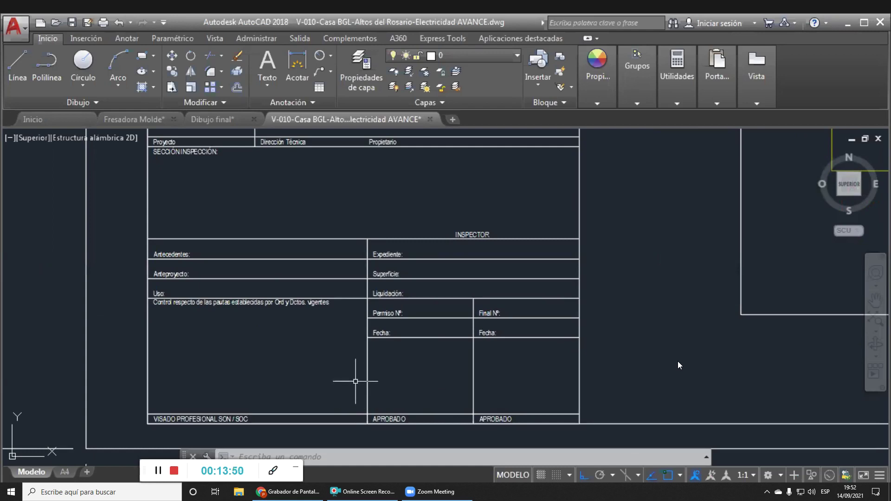
- Zoom out, then back in on the title block's header fields
scroll(295, 380, "down", 2)
scroll(294, 382, "down", 2)
scroll(262, 352, "down", 1)
scroll(262, 352, "down", 1)
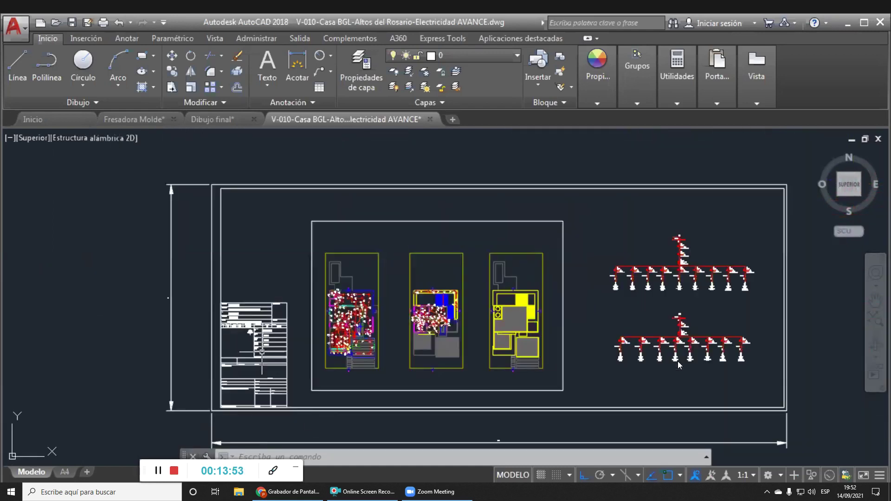
mouse_move(250, 358)
middle_mouse_down()
mouse_move(307, 336)
mouse_move(328, 287)
middle_mouse_up()
scroll(309, 338, "up", 1)
scroll(310, 339, "up", 1)
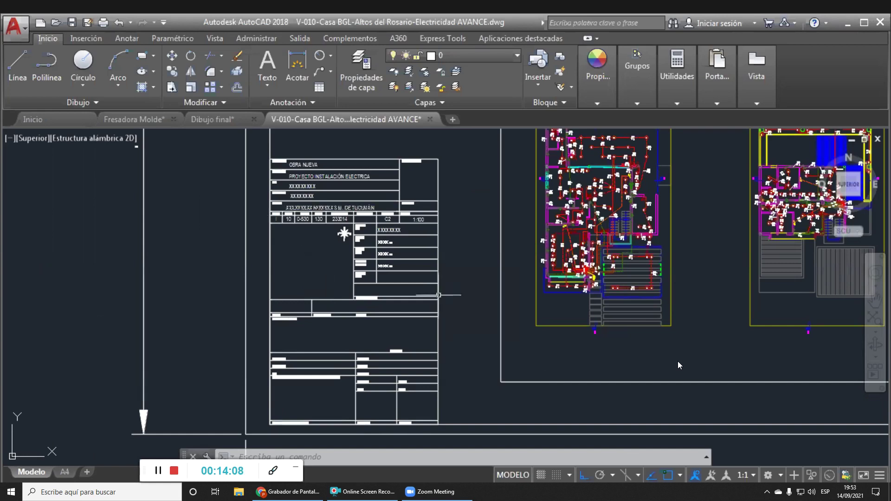
scroll(299, 162, "up", 5)
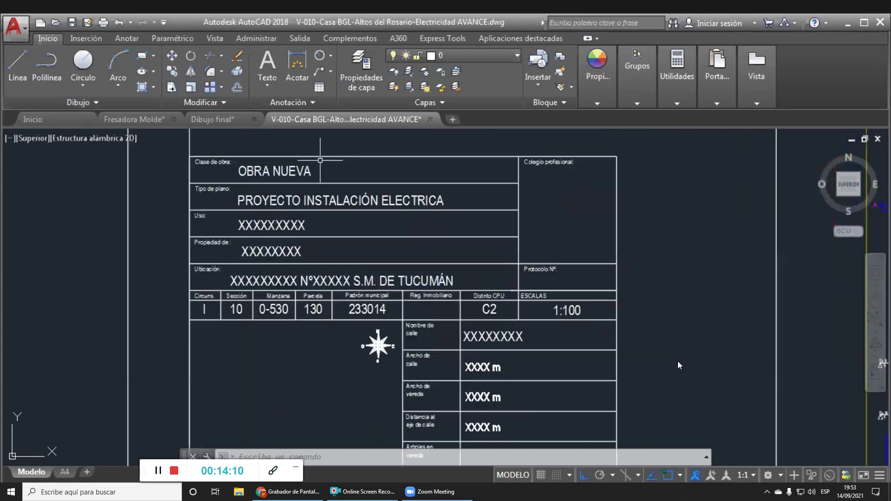
middle_click_drag(251, 190, 299, 225)
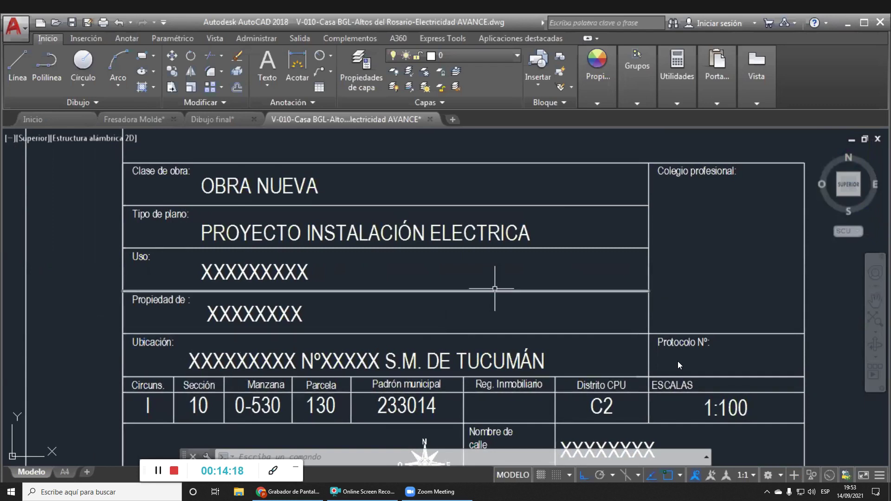
- Zoom out to show the full sheet with three floor plans and two riser diagrams
scroll(621, 344, "down", 4)
scroll(621, 344, "down", 2)
scroll(621, 344, "down", 2)
- Centre the sheet and zoom until the three electrical floor plans fill the view
scroll(454, 309, "down", 2)
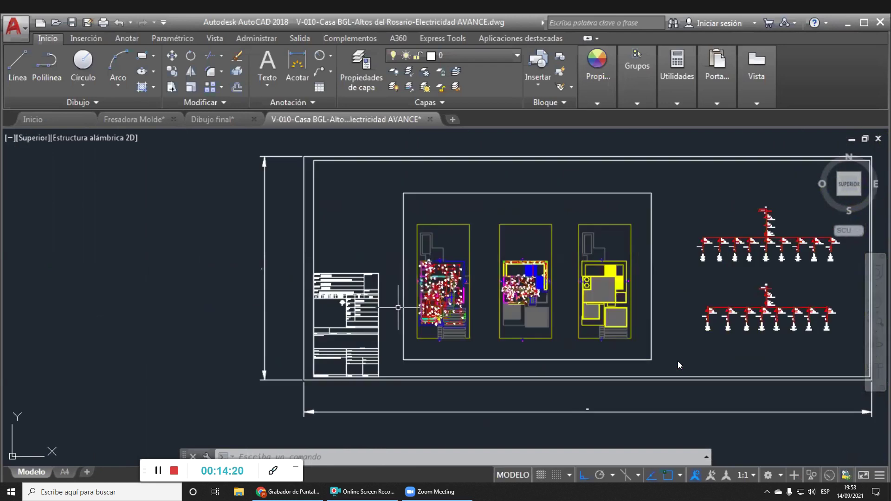
middle_click_drag(389, 308, 277, 308)
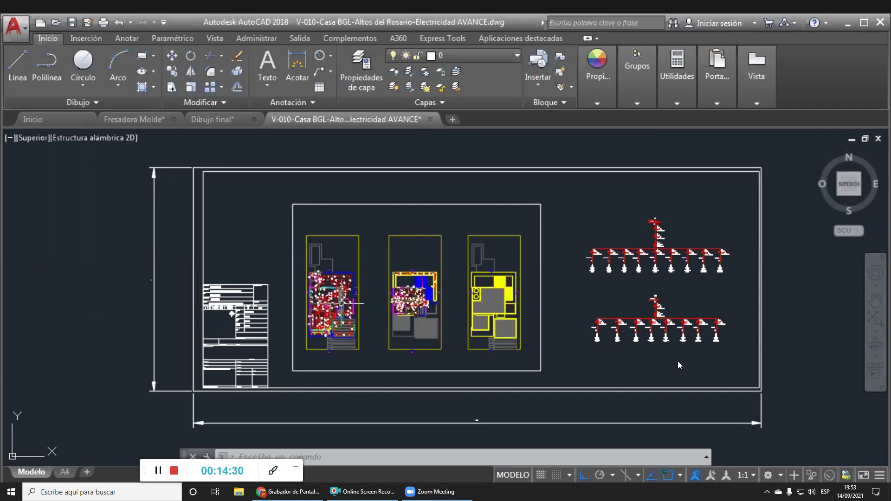
scroll(330, 302, "up", 1)
scroll(330, 301, "up", 1)
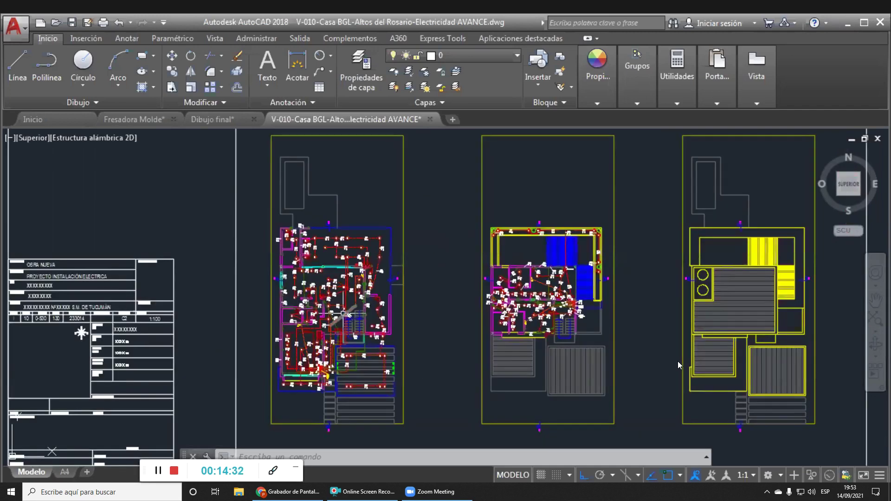
middle_click_drag(447, 317, 387, 324)
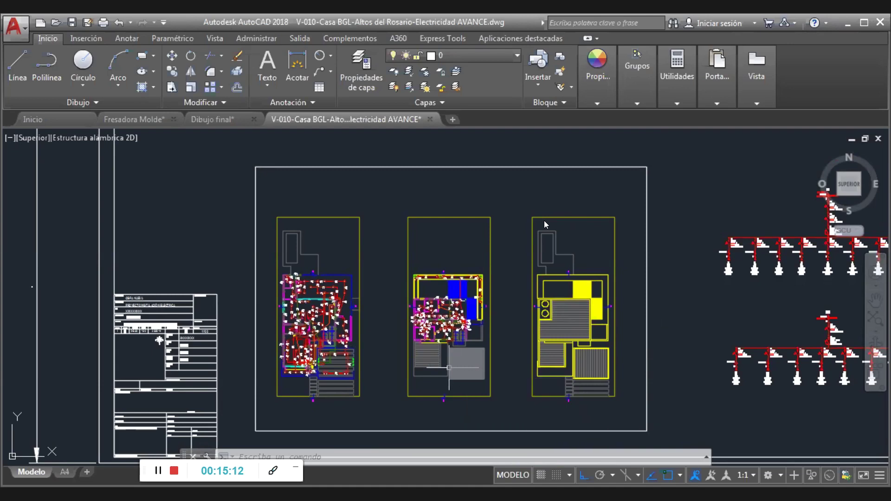
- Zoom in to inspect the left floor plan's circuit wiring
middle_click_drag(380, 341, 394, 335)
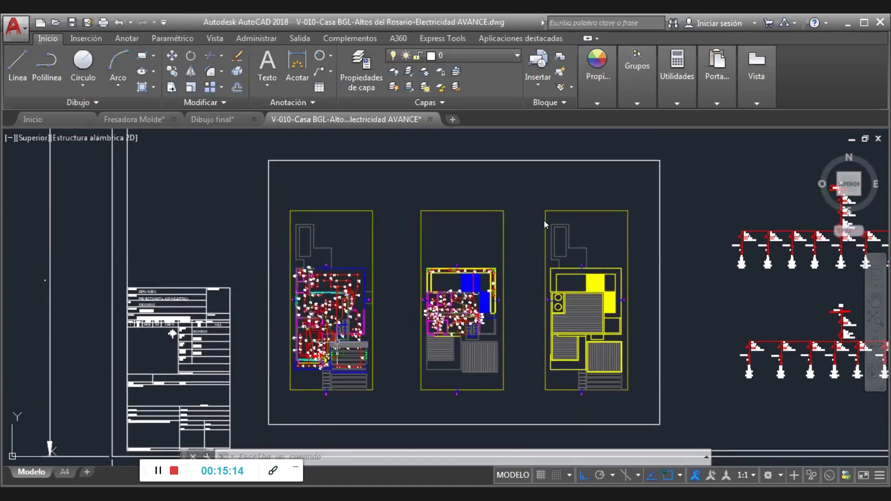
scroll(310, 291, "up", 3)
scroll(309, 291, "up", 4)
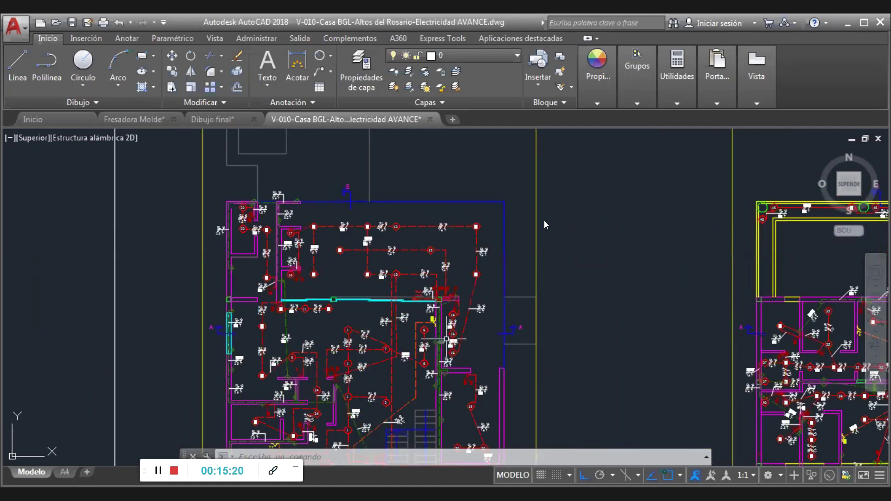
scroll(604, 345, "down", 2)
- Zoom out and pan right to the two single-line riser diagrams
middle_click_drag(603, 346, 475, 297)
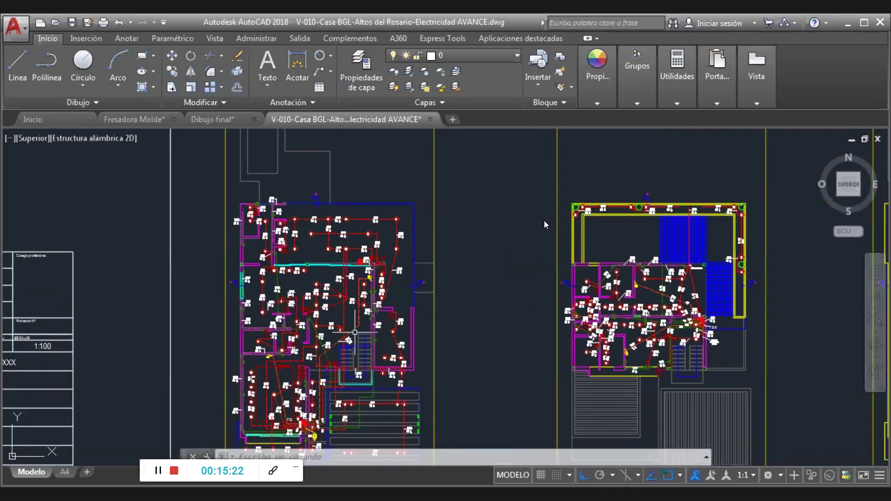
scroll(650, 287, "down", 2)
middle_click_drag(657, 279, 367, 348)
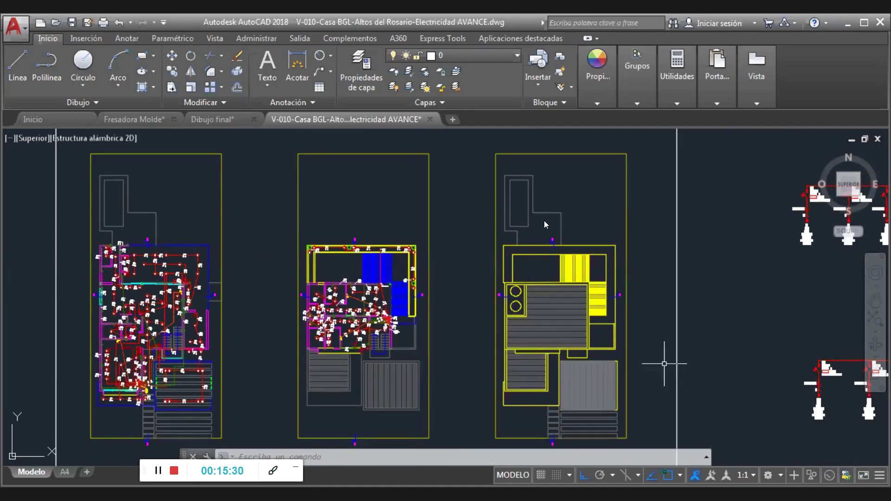
scroll(752, 324, "down", 2)
- Pan over to the single-line diagrams and zoom in and out around the TG feeder
middle_click_drag(766, 319, 385, 349)
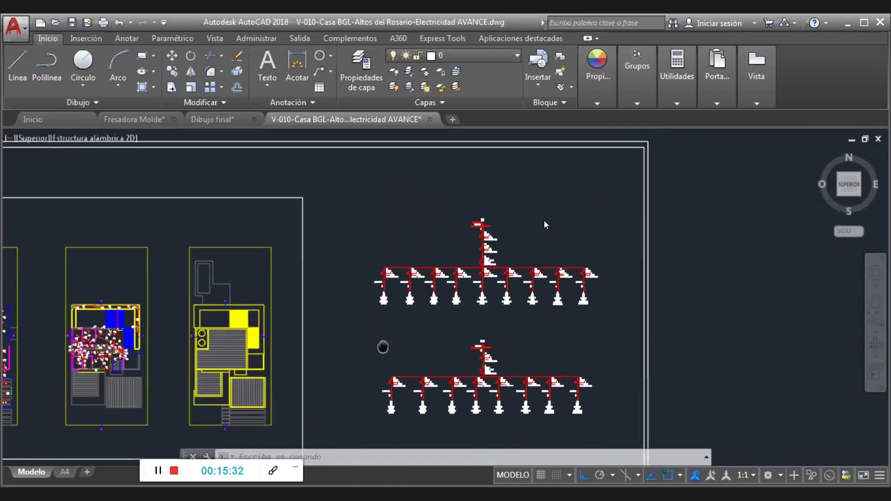
scroll(516, 285, "up", 3)
scroll(516, 285, "up", 1)
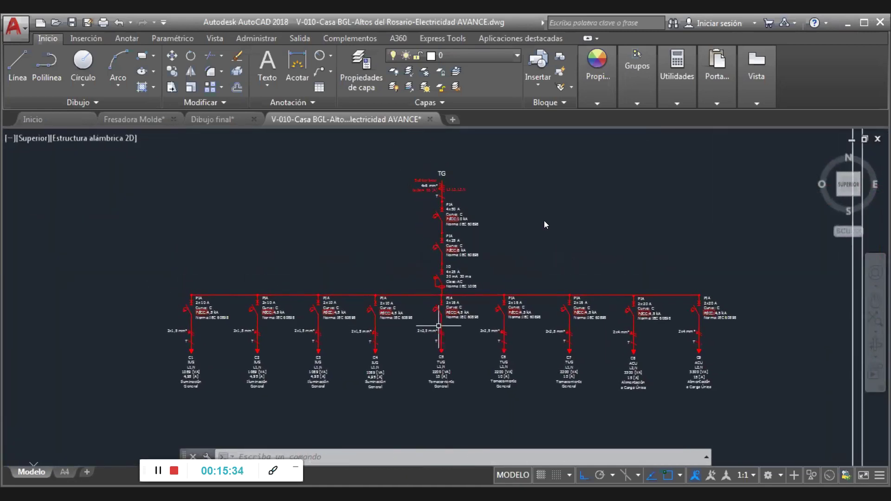
scroll(440, 341, "up", 1)
scroll(503, 317, "down", 1)
scroll(503, 317, "down", 1)
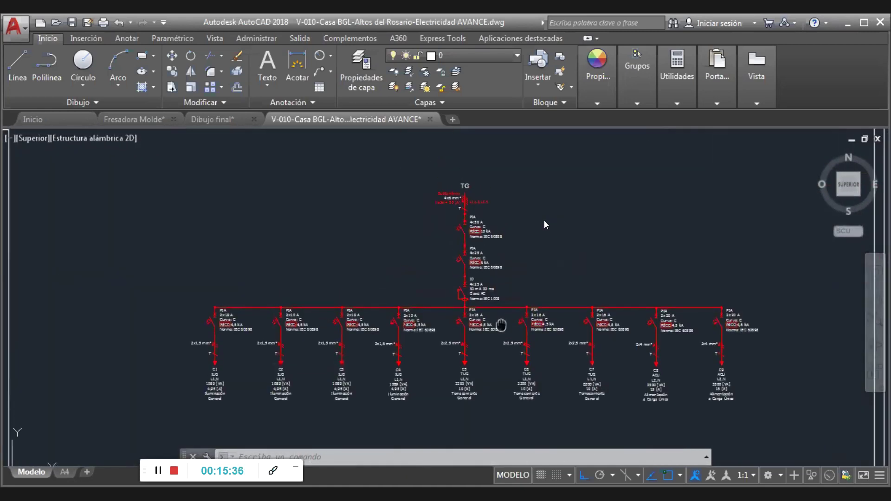
scroll(463, 218, "up", 2)
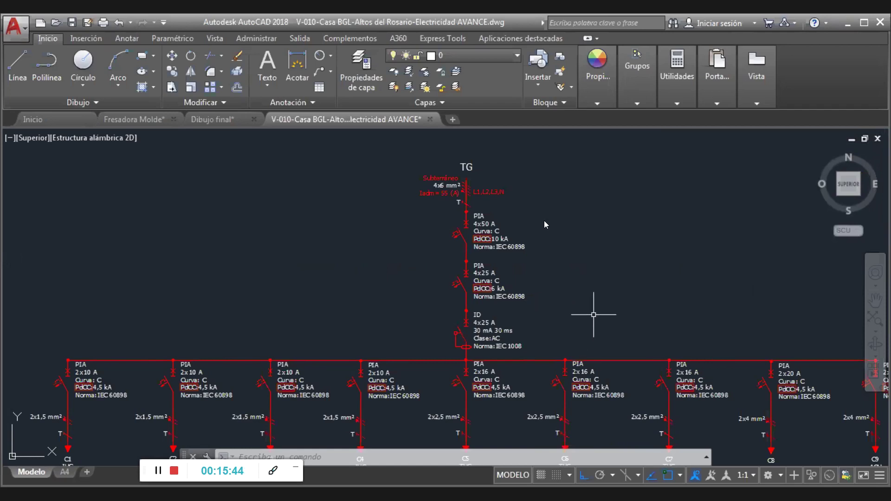
- Recentre on the TG feeder, then zoom out to show all three floor plans and both diagrams
middle_click_drag(594, 316, 554, 317)
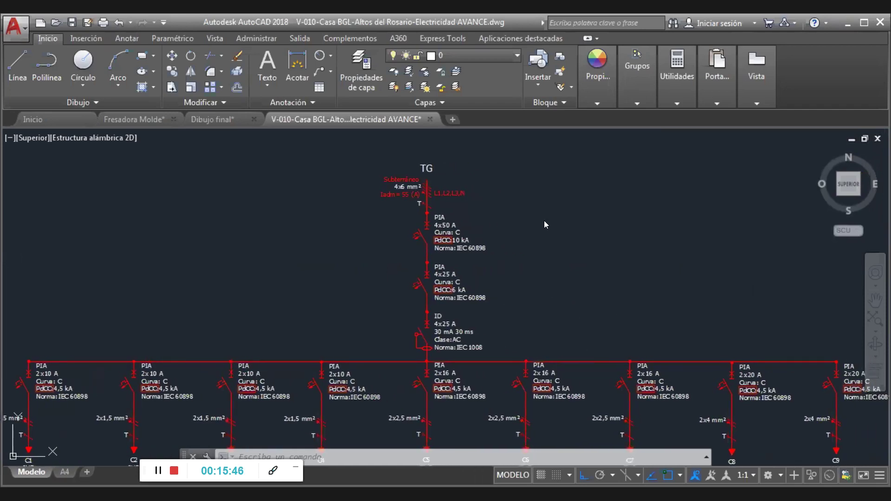
middle_click_drag(452, 198, 461, 205)
scroll(462, 205, "up", 1)
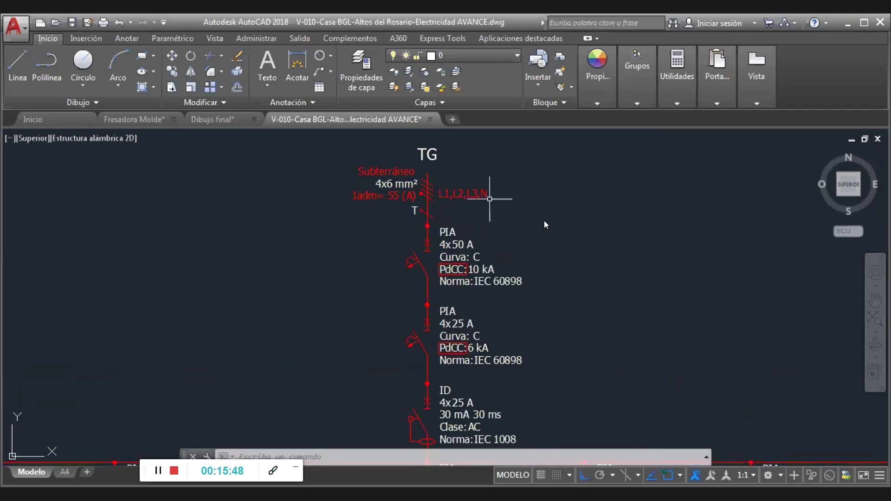
scroll(498, 233, "down", 1)
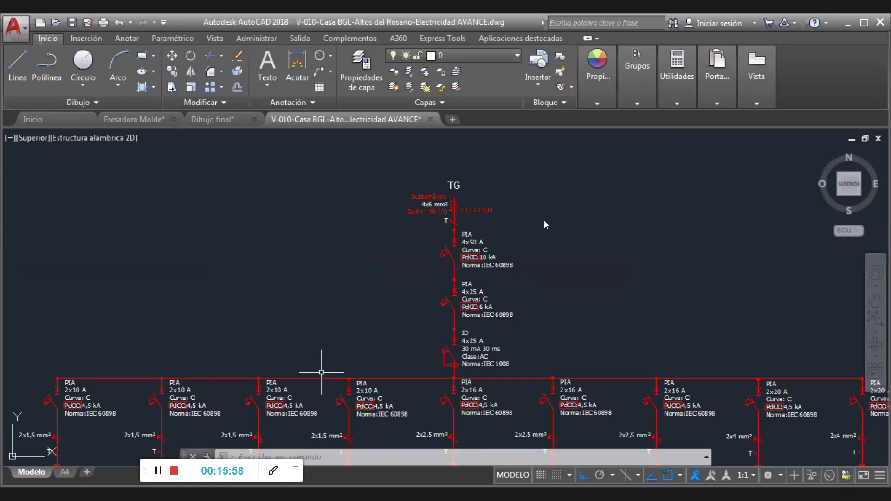
scroll(271, 344, "down", 5)
- Centre the upper diagram and zoom until C1–C9 and their 2x10, 2x16, 2x20 A breakers are legible
scroll(287, 321, "up", 2)
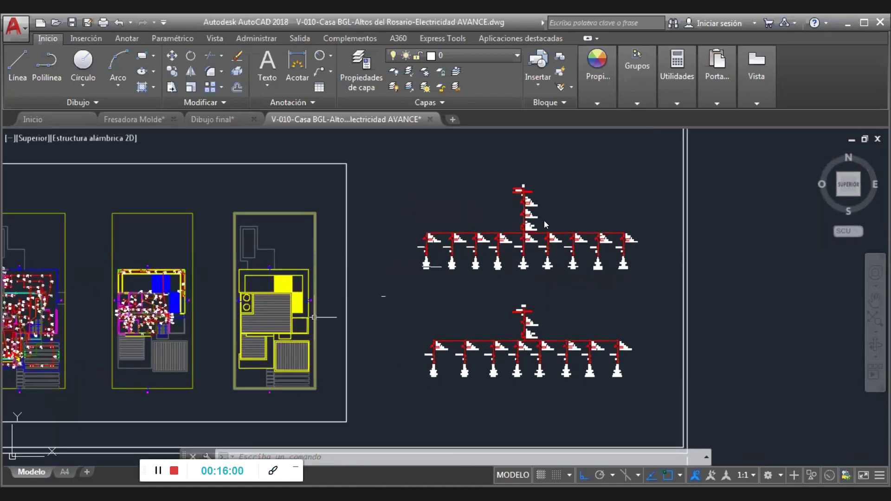
middle_click_drag(287, 321, 327, 311)
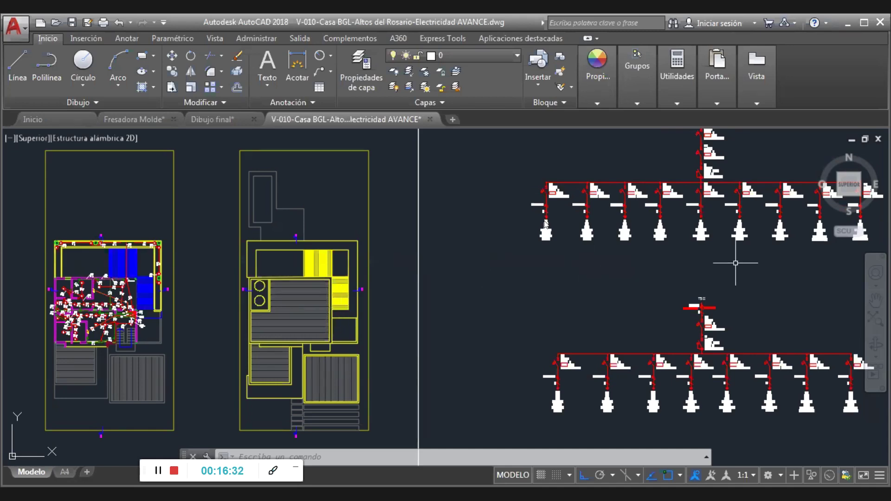
mouse_move(756, 267)
middle_mouse_down()
mouse_move(610, 346)
mouse_move(511, 374)
middle_mouse_up()
scroll(459, 315, "up", 3)
scroll(458, 315, "up", 2)
scroll(458, 315, "down", 3)
scroll(460, 320, "up", 3)
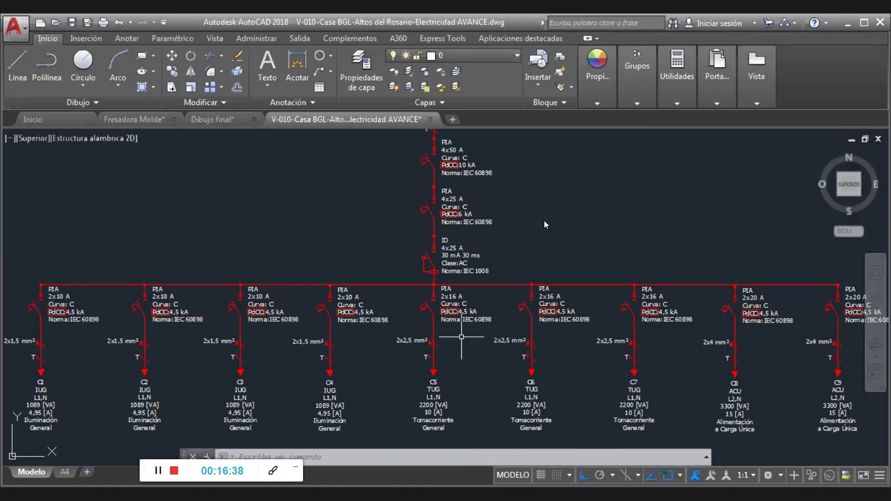
- Zoom in on the TG header and inspect the main PIA breakers, 4x50 A breaker and ID block
middle_click_drag(499, 309, 505, 369)
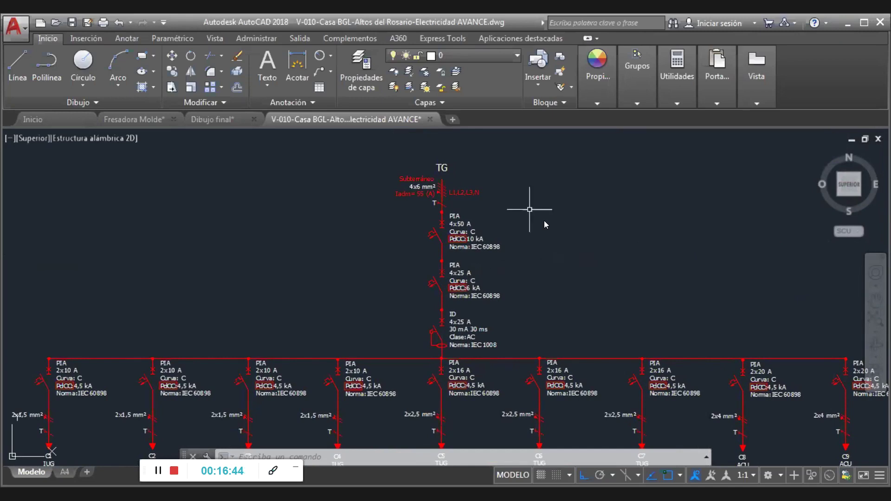
scroll(449, 180, "up", 3)
middle_click_drag(518, 196, 521, 205)
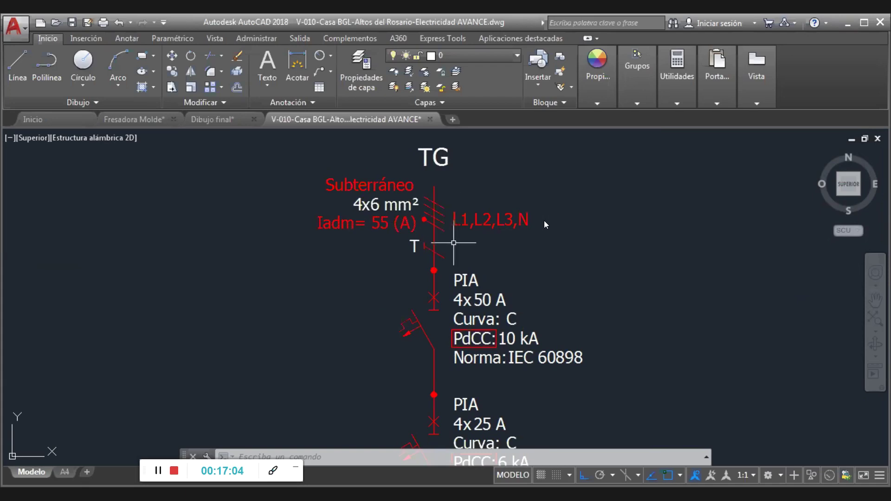
middle_click_drag(644, 331, 645, 236)
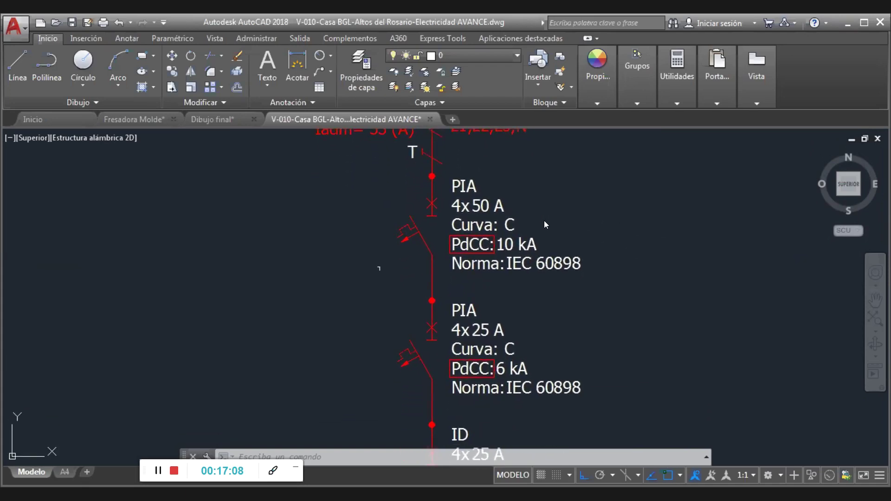
middle_click_drag(675, 224, 674, 249)
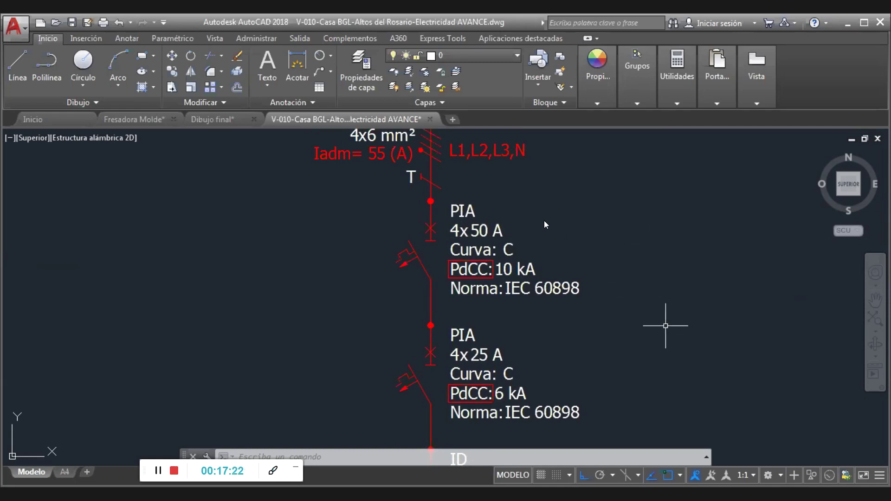
middle_click_drag(557, 282, 535, 273)
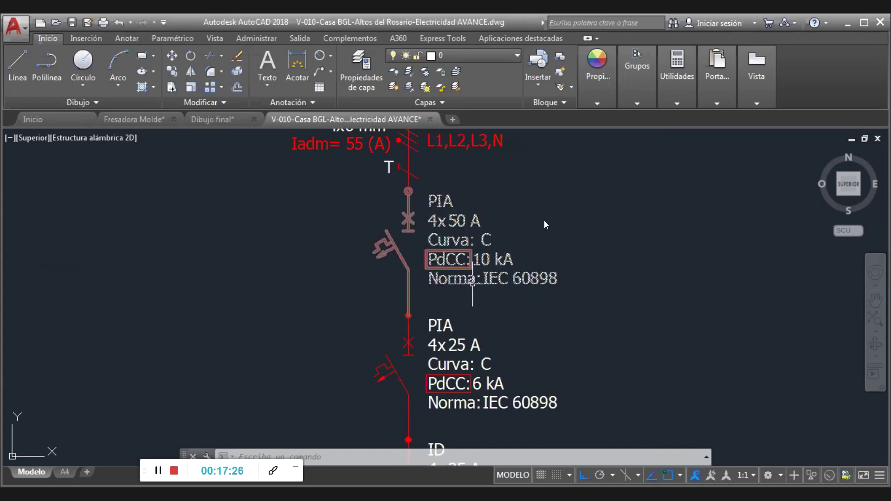
mouse_move(647, 350)
middle_mouse_down()
mouse_move(627, 293)
mouse_move(657, 219)
mouse_move(626, 292)
middle_mouse_up()
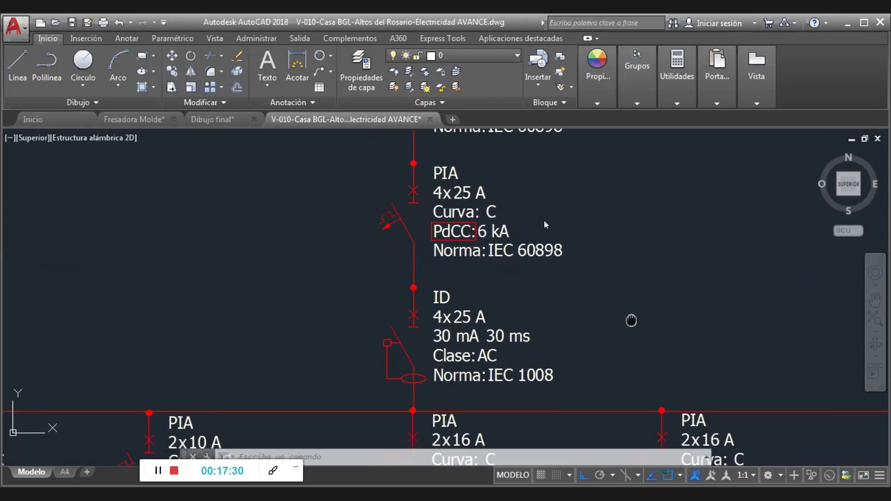
mouse_move(636, 248)
middle_mouse_down()
mouse_move(627, 333)
mouse_move(626, 318)
mouse_move(634, 344)
middle_mouse_up()
- Review TG's underground feed, the 4x25 A PIA and ID, then move down to circuits C1–C5
middle_click_drag(490, 197, 456, 277)
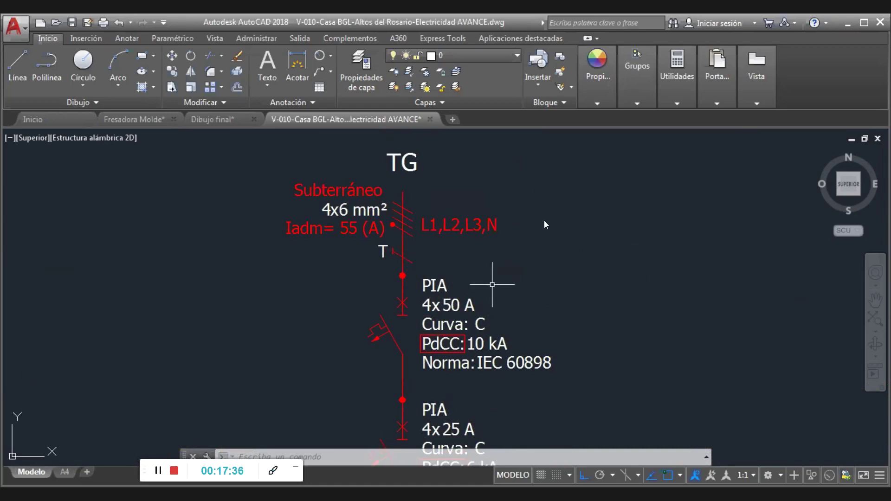
mouse_move(557, 364)
middle_mouse_down()
mouse_move(547, 285)
mouse_move(511, 226)
middle_mouse_up()
scroll(537, 304, "down", 2)
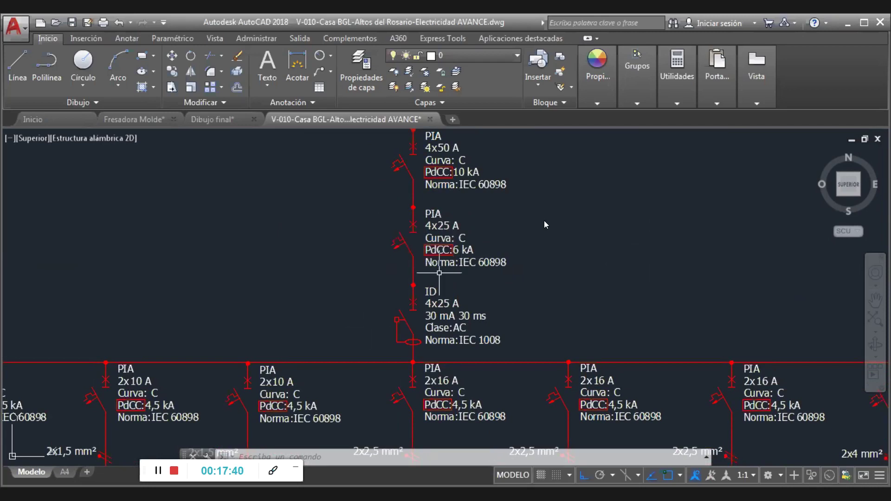
mouse_move(523, 310)
middle_mouse_down()
mouse_move(568, 297)
mouse_move(609, 304)
middle_mouse_up()
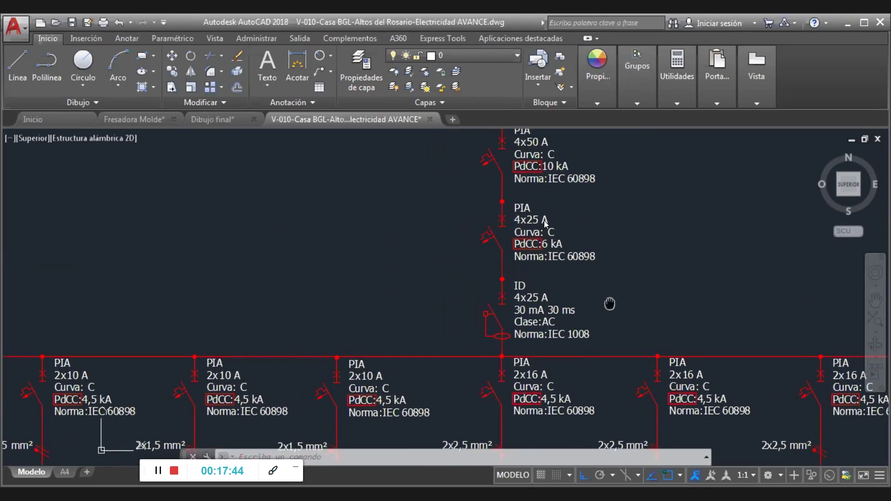
middle_click_drag(645, 260, 601, 303)
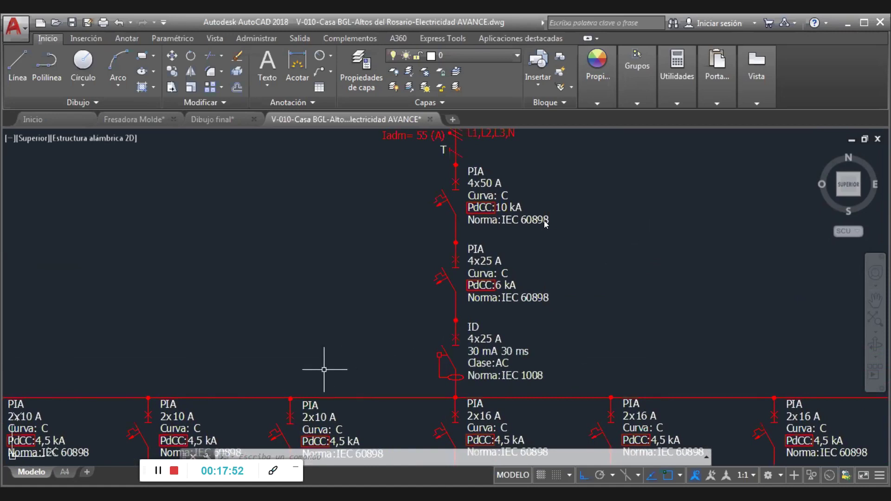
mouse_move(325, 368)
middle_mouse_down()
mouse_move(368, 355)
mouse_move(625, 196)
middle_mouse_up()
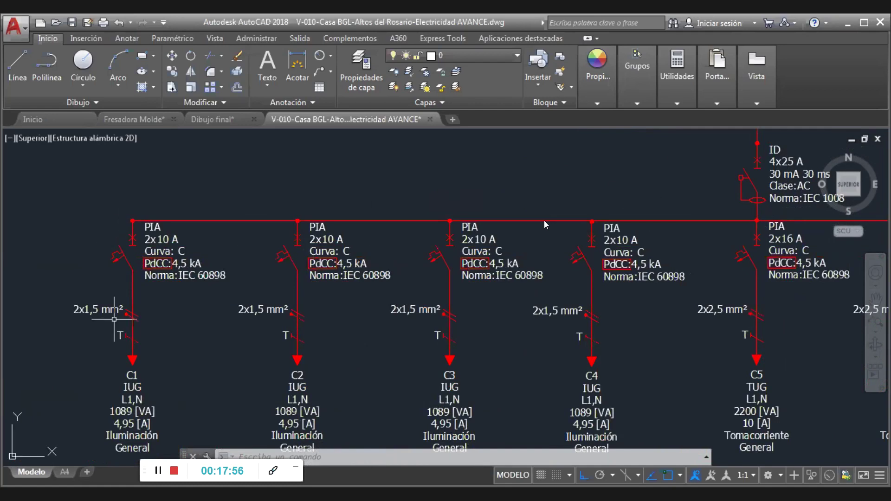
- Zoom in on circuits C1–C3, briefly selecting then deselecting the C1 breaker
middle_click_drag(163, 308, 209, 279)
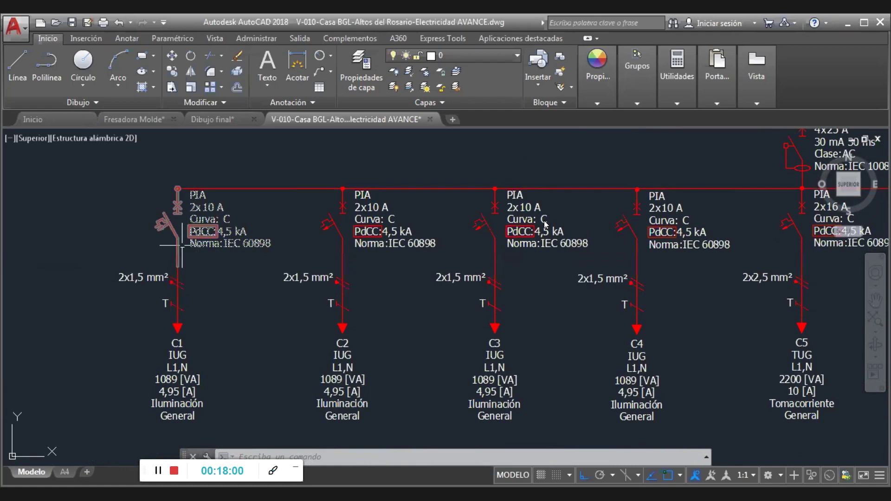
middle_click_drag(204, 275, 253, 282)
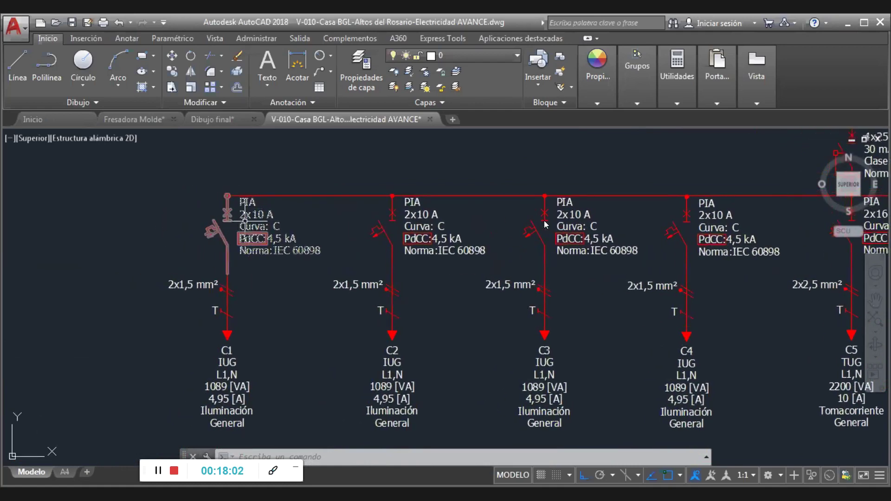
scroll(234, 197, "up", 2)
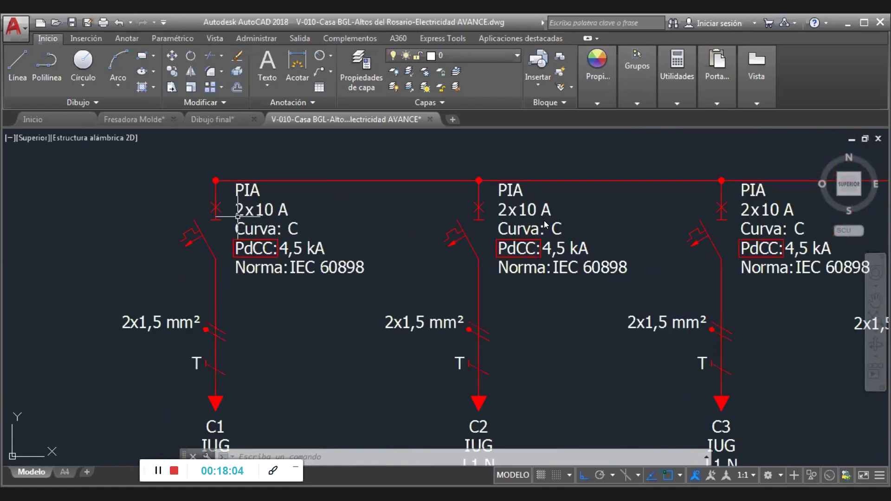
left_click(260, 211)
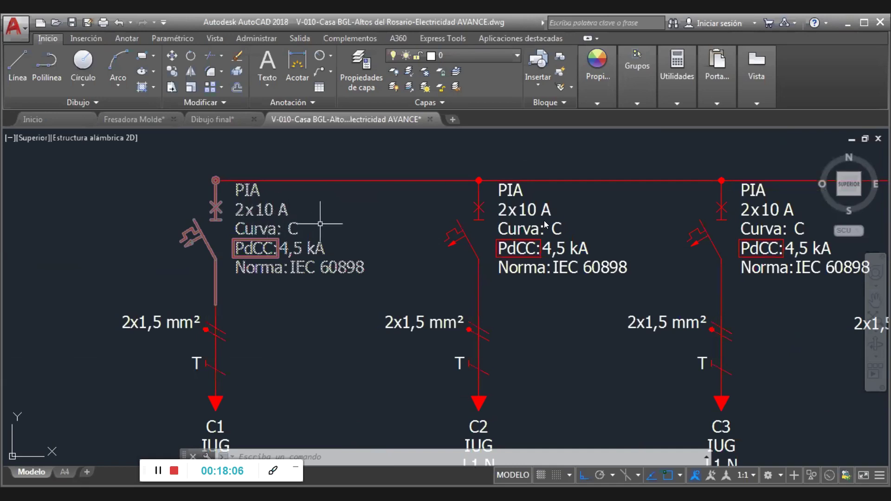
key("Escape")
- Centre the C1–C3 cable and circuit labels (2x1,5 mm², 4,95 A) in the view
middle_click_drag(348, 297, 404, 254)
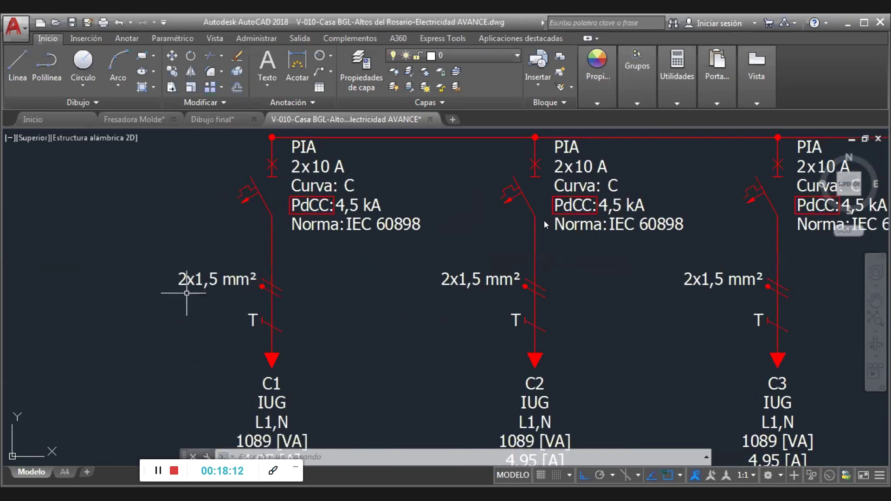
middle_click_drag(224, 325, 239, 293)
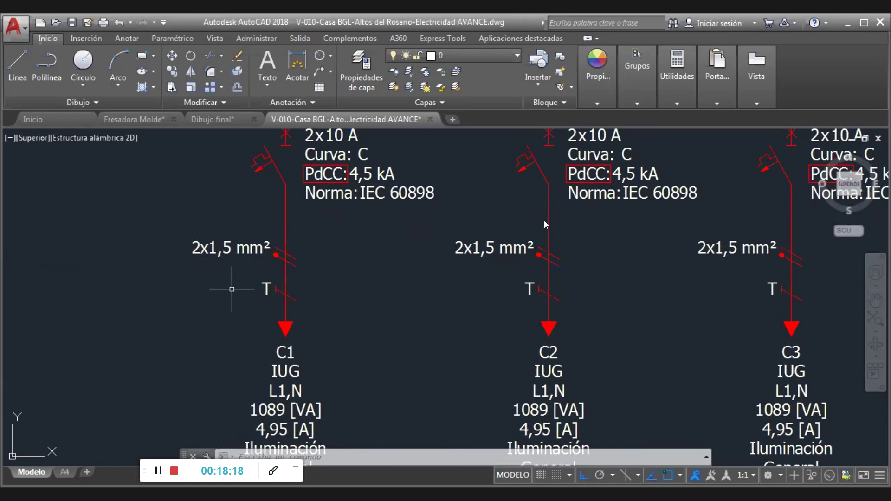
middle_click_drag(225, 294, 200, 290)
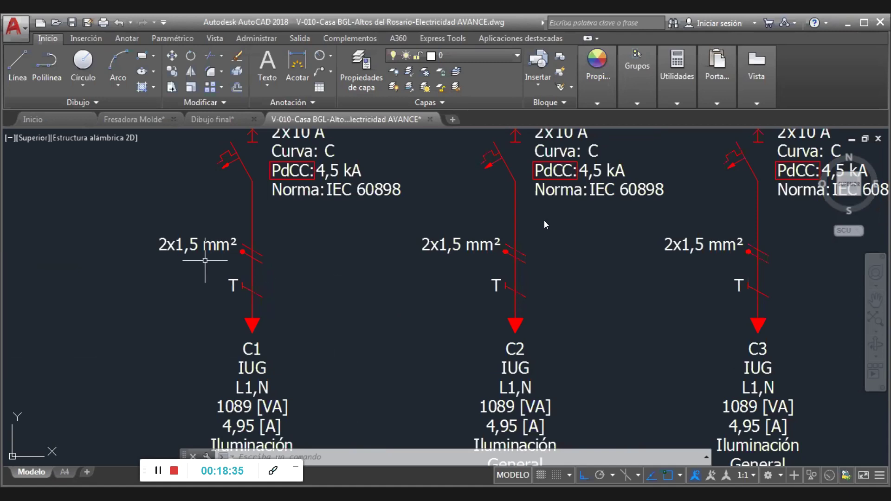
- Zoom onto C1's 2x1,5 mm² cable label, drawing and cancelling an empty selection window
scroll(195, 243, "up", 2)
scroll(204, 260, "up", 2)
middle_click_drag(205, 263, 341, 238)
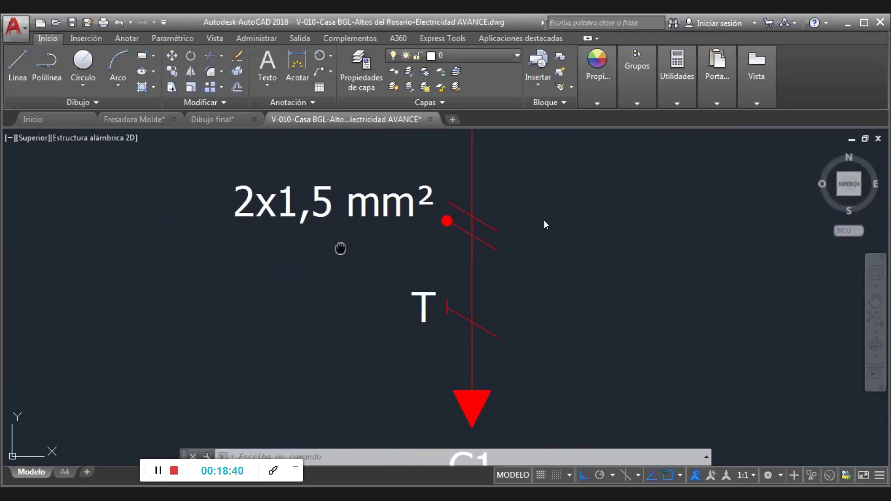
left_click(190, 149)
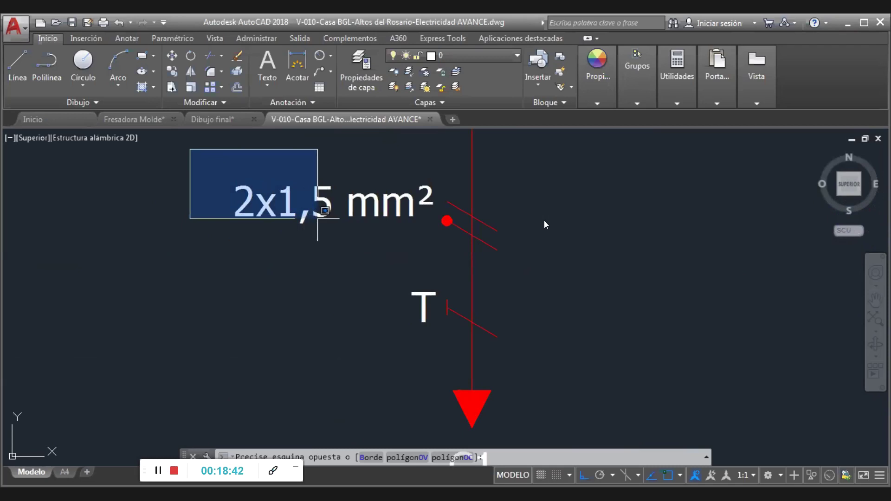
left_click(317, 219)
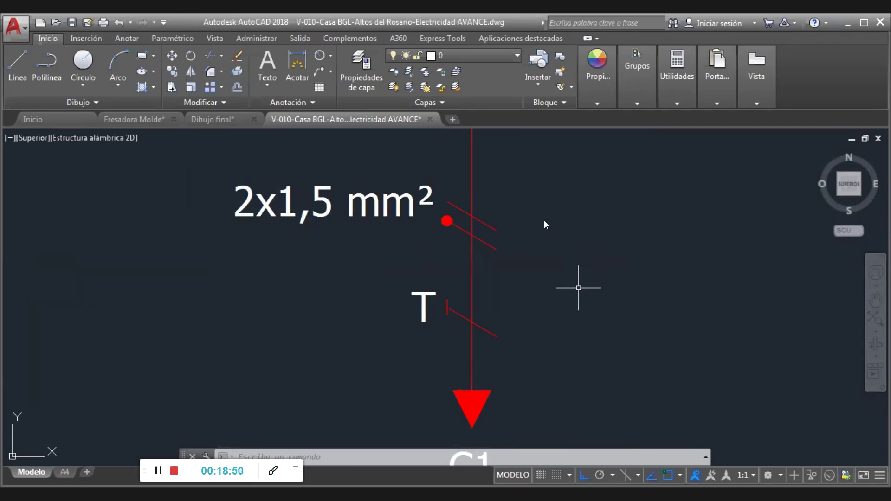
- Zoom out, then back in until the 2x1,5 mm² label and T earth mark fill the view
scroll(578, 288, "down", 2)
scroll(591, 289, "down", 2)
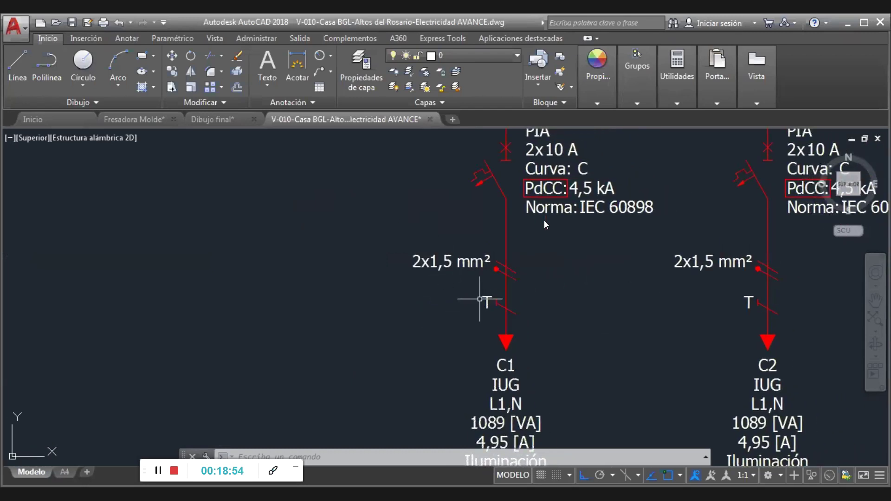
scroll(480, 299, "up", 3)
scroll(483, 306, "up", 1)
scroll(478, 279, "up", 2)
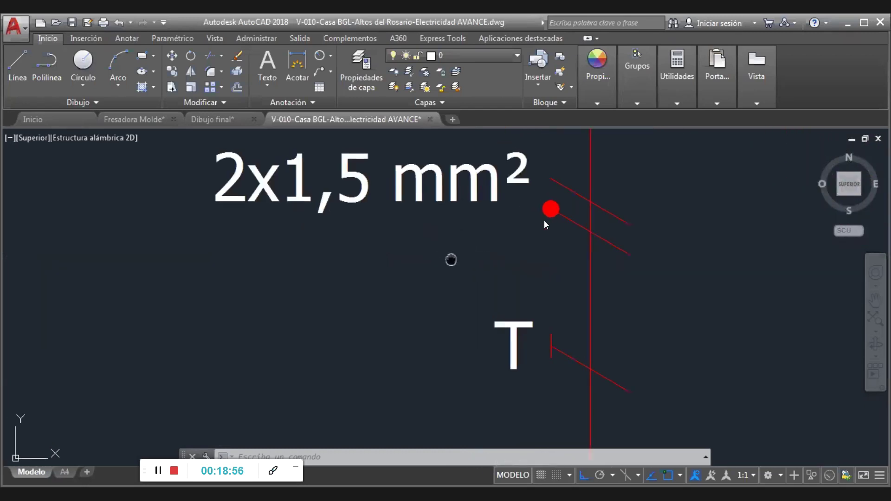
middle_click_drag(451, 259, 476, 289)
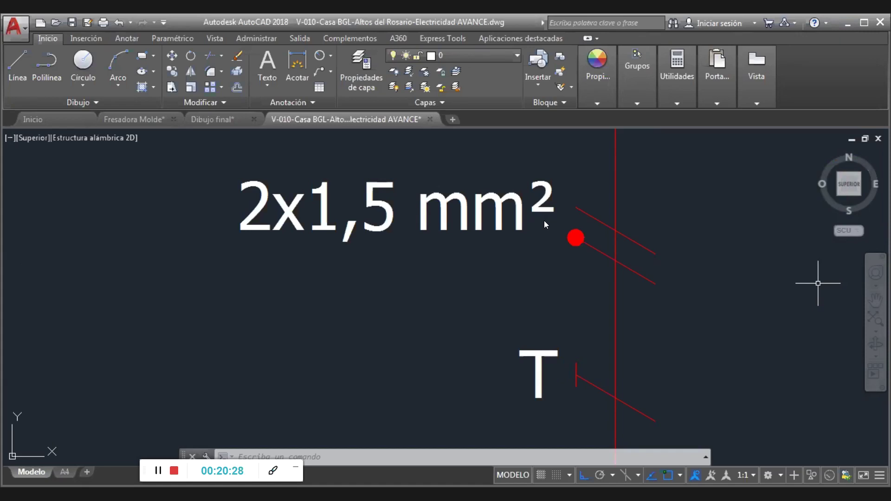
- Zoom out to the C1 and C2 columns, then centre C1's IUG, 1089 VA, 4,95 A description
scroll(748, 295, "down", 2)
scroll(749, 296, "down", 2)
mouse_move(775, 322)
middle_mouse_down()
mouse_move(651, 308)
mouse_move(566, 314)
mouse_move(509, 289)
mouse_move(540, 273)
mouse_move(556, 249)
middle_mouse_up()
scroll(650, 308, "down", 2)
scroll(509, 289, "up", 1)
scroll(543, 243, "up", 2)
scroll(542, 247, "down", 2)
scroll(540, 313, "up", 2)
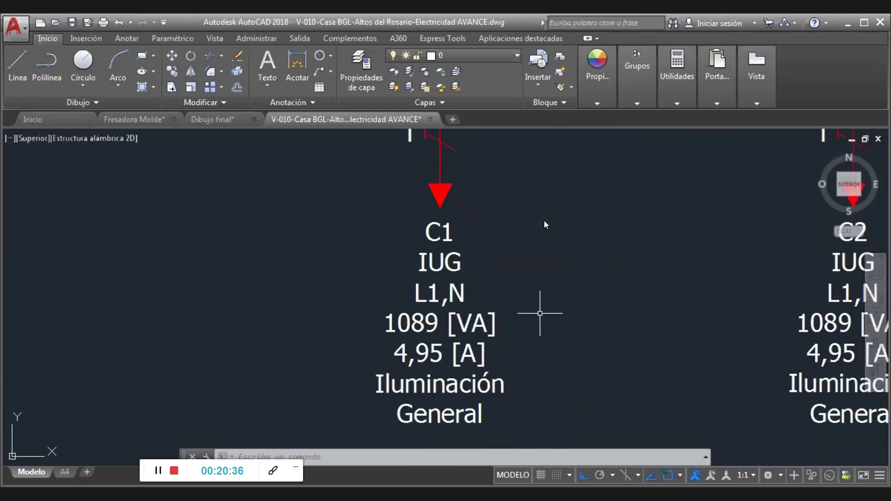
middle_click_drag(538, 310, 649, 229)
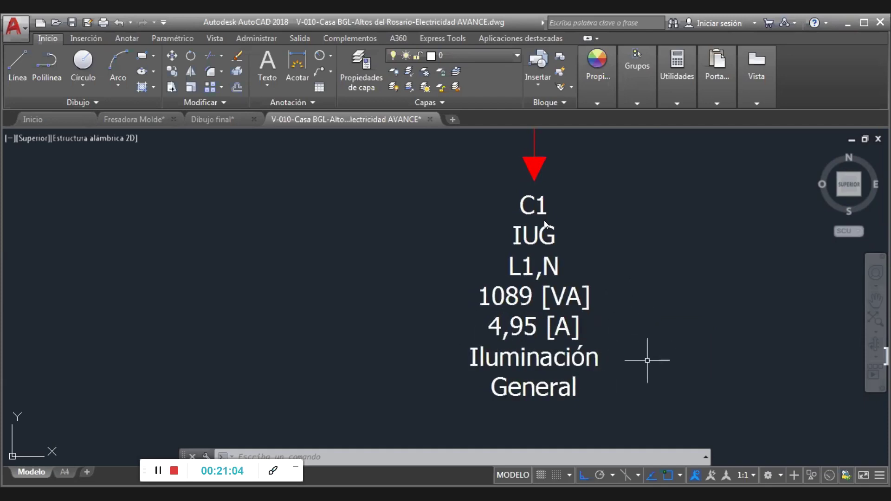
- Pan across C1–C4 and on past C5 toward C8, zooming until circuits C4–C7 fill the view
scroll(650, 358, "down", 2)
scroll(658, 358, "down", 2)
mouse_move(663, 356)
middle_mouse_down()
mouse_move(414, 359)
mouse_move(412, 379)
middle_mouse_up()
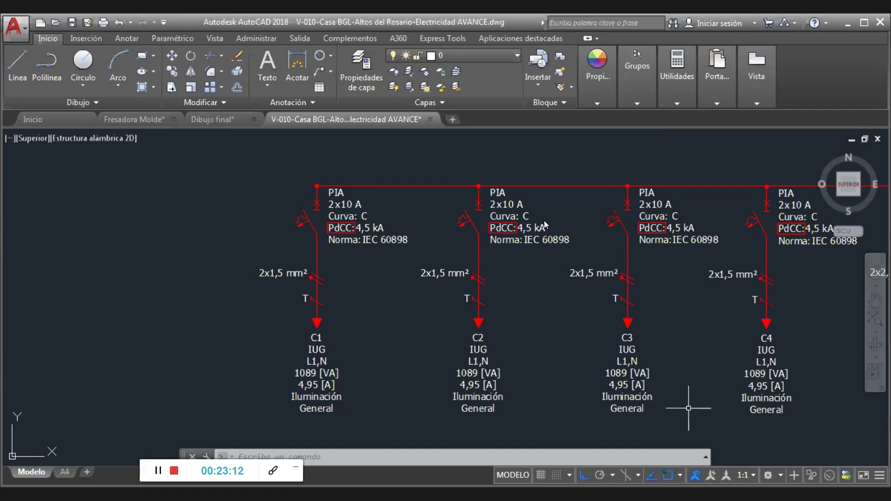
middle_click_drag(676, 412, 325, 408)
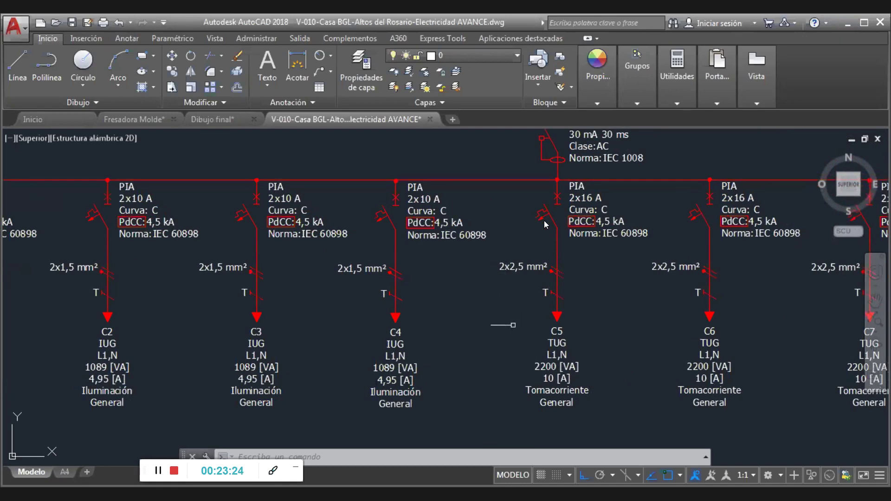
middle_click_drag(623, 384, 430, 367)
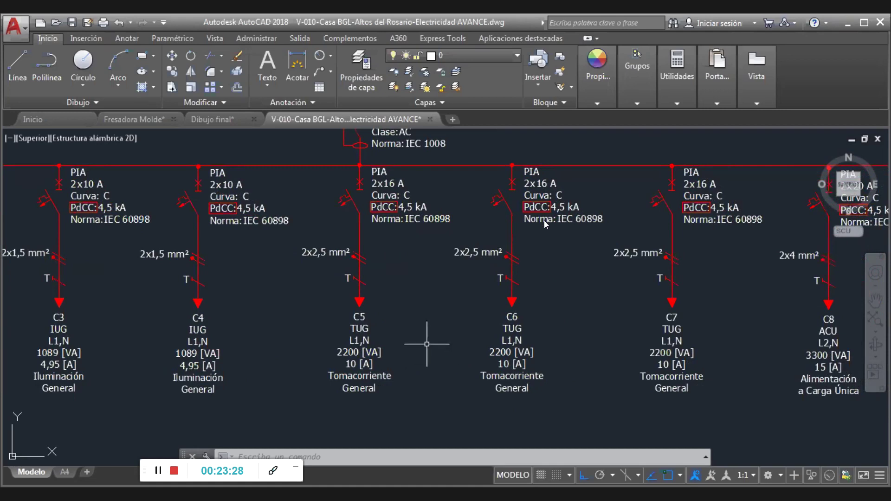
scroll(404, 192, "up", 2)
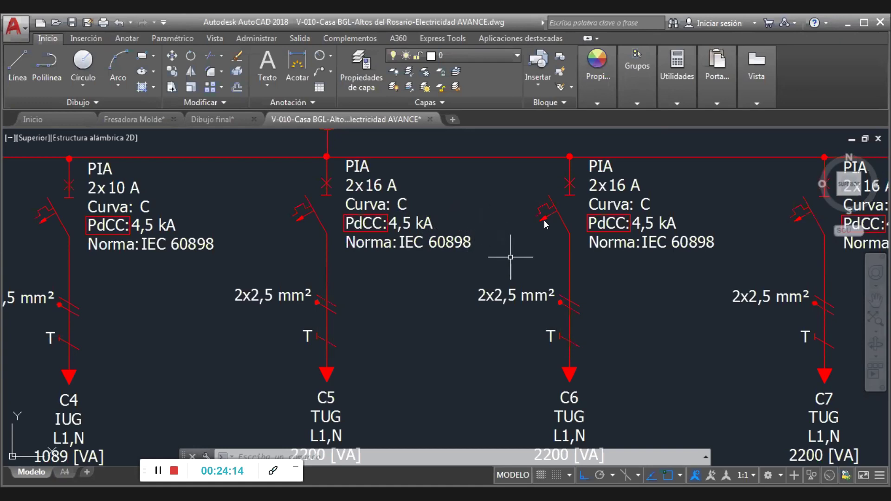
- Zoom in close on C5's 2x2,5 mm² cable mark and its TUG, L1,N labels
scroll(272, 312, "up", 2)
scroll(271, 313, "up", 2)
scroll(272, 313, "up", 1)
middle_click_drag(285, 319, 343, 268)
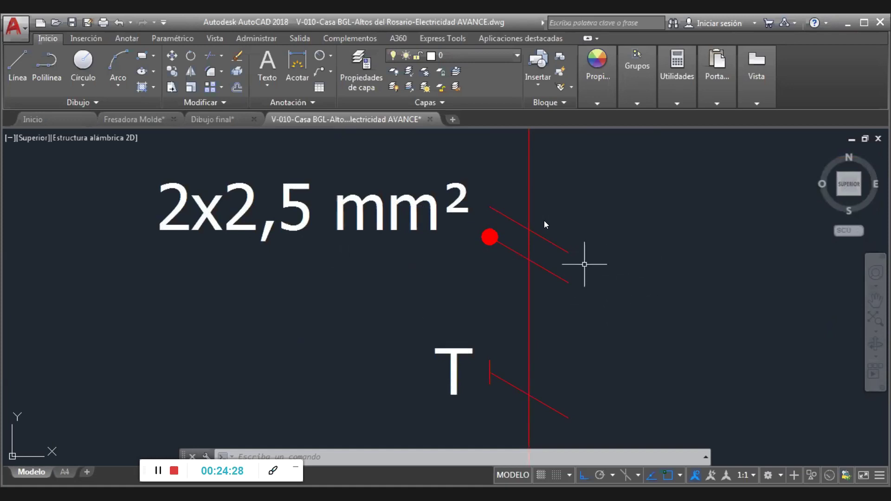
mouse_move(561, 357)
middle_mouse_down()
mouse_move(546, 139)
mouse_move(525, 331)
middle_mouse_up()
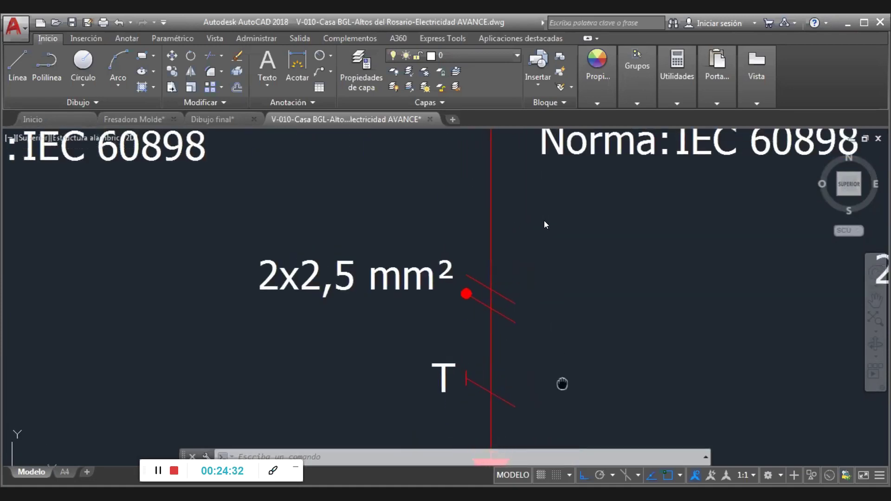
scroll(526, 330, "up", 1)
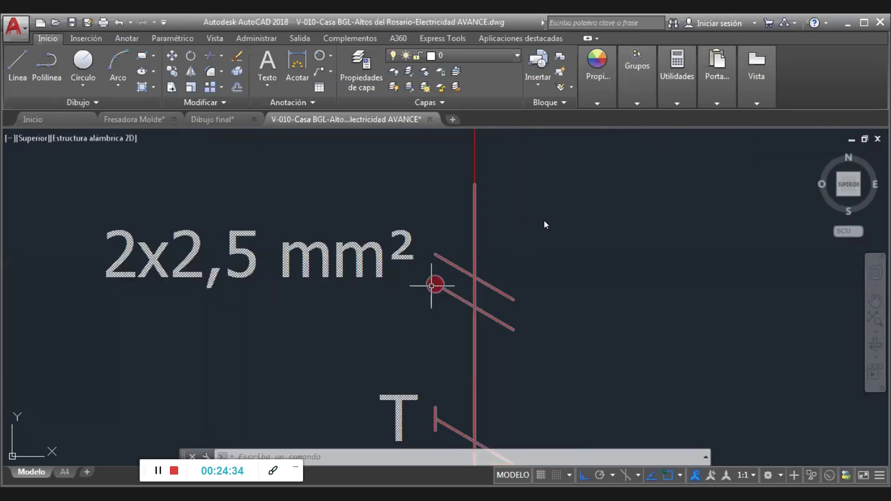
middle_click_drag(563, 393, 561, 305)
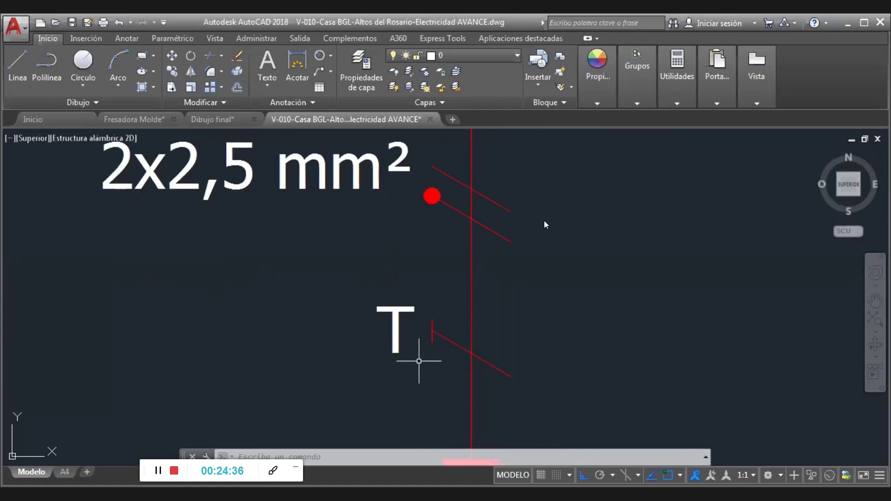
- Zoom out and refocus on circuits C4–C6, showing C5's 2200 VA, 10 A labels
scroll(748, 412, "down", 1)
scroll(748, 413, "down", 1)
scroll(748, 414, "down", 2)
middle_click_drag(706, 394, 513, 278)
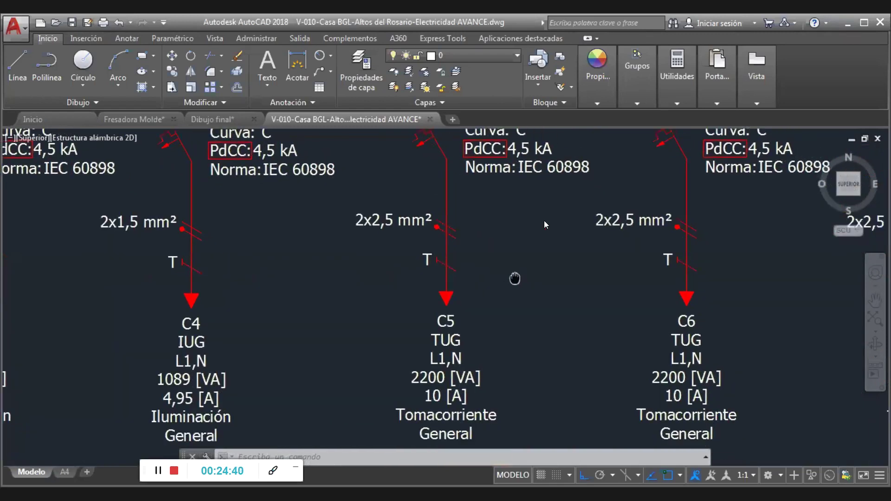
scroll(505, 325, "up", 2)
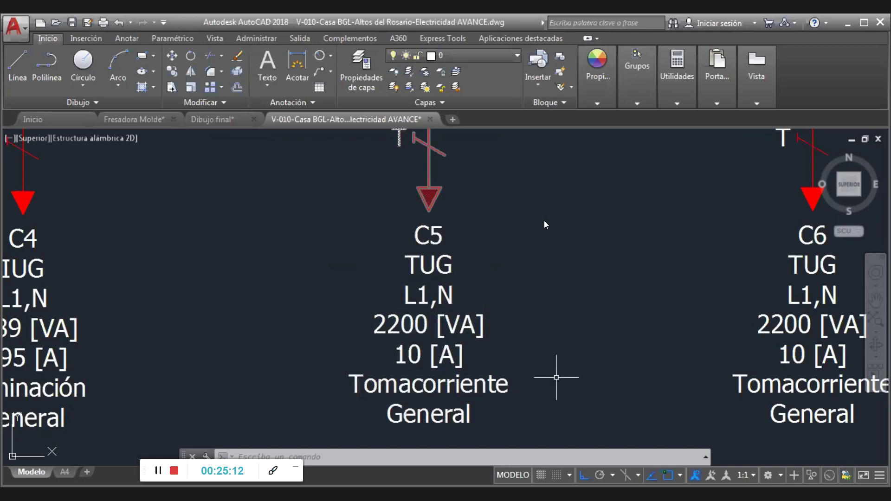
- Zoom out, pan from C5–C7 to the C8/C9 PIA 2x20 A breakers, and zoom in on them
scroll(420, 401, "down", 3)
scroll(413, 372, "down", 3)
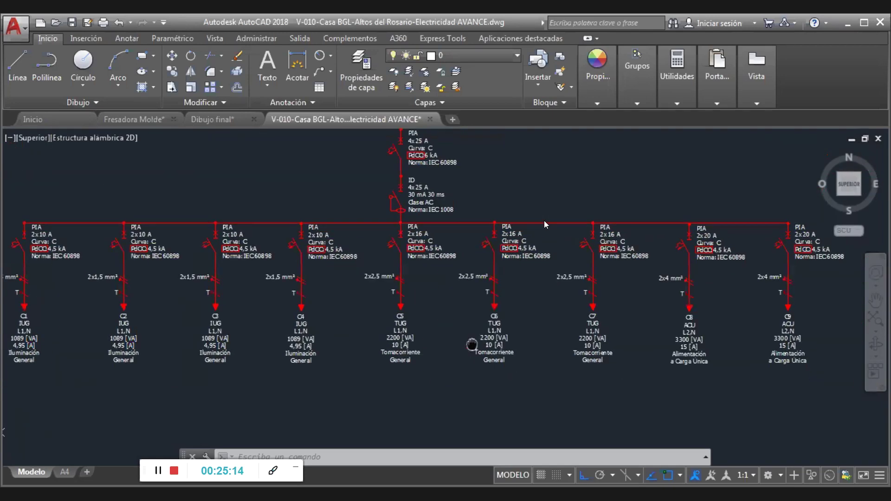
scroll(402, 336, "up", 4)
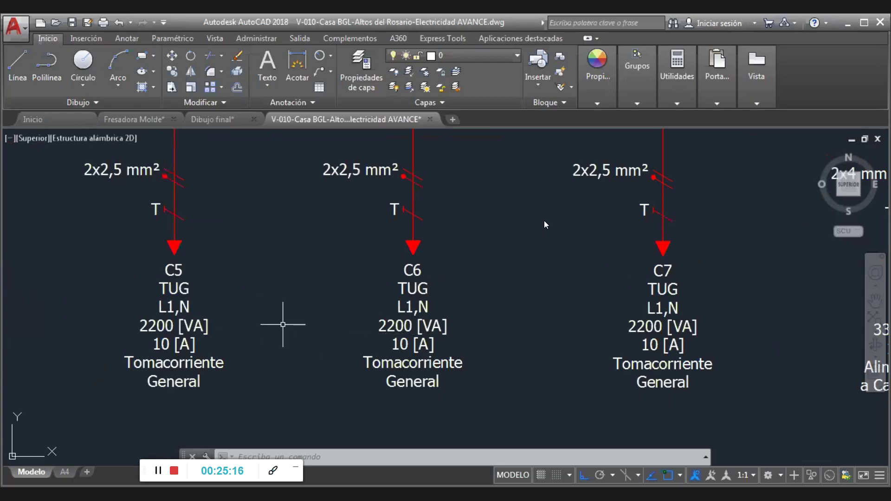
mouse_move(707, 322)
middle_mouse_down()
mouse_move(131, 319)
mouse_move(139, 348)
middle_mouse_up()
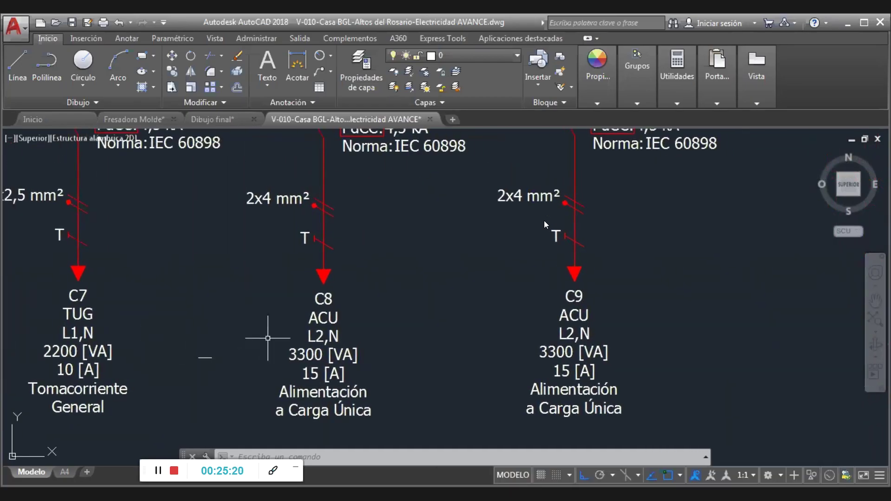
middle_click_drag(409, 253, 409, 376)
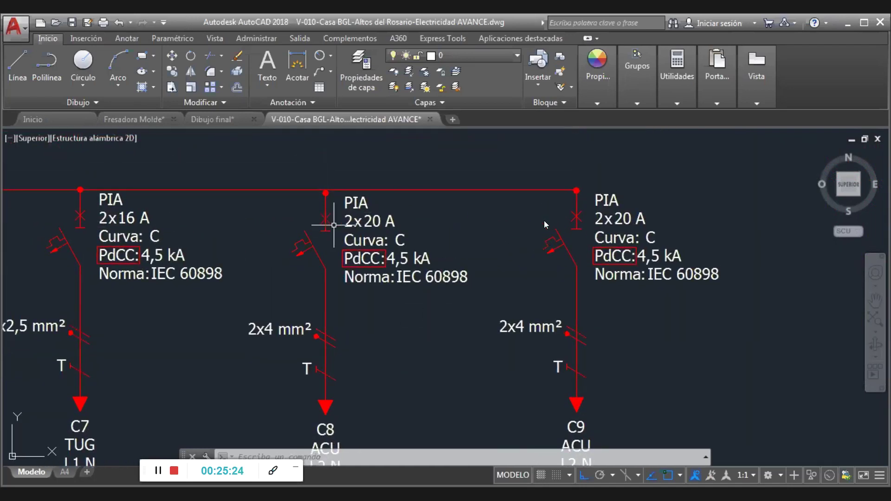
scroll(400, 226, "up", 2)
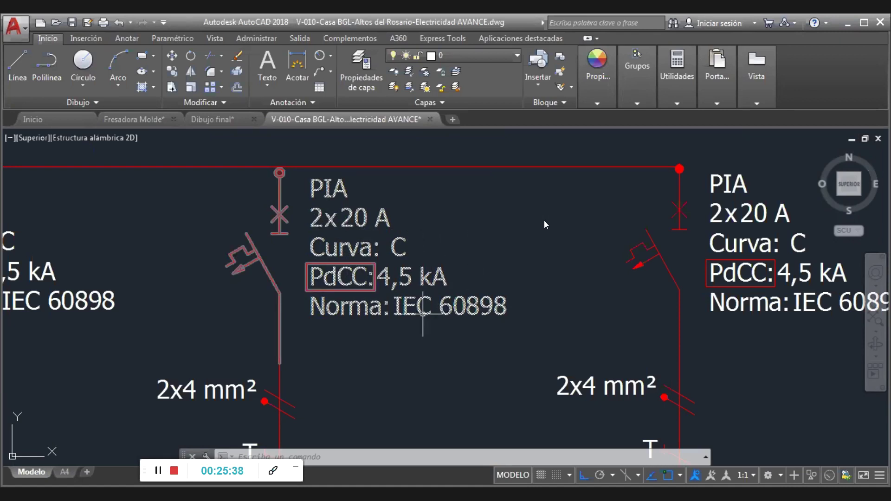
- Enlarge C8's 2x4 mm² cable mark, then centre the C8/C9 ACU, 3300 VA, 15 A labels
middle_click_drag(378, 368, 474, 284)
scroll(354, 334, "up", 4)
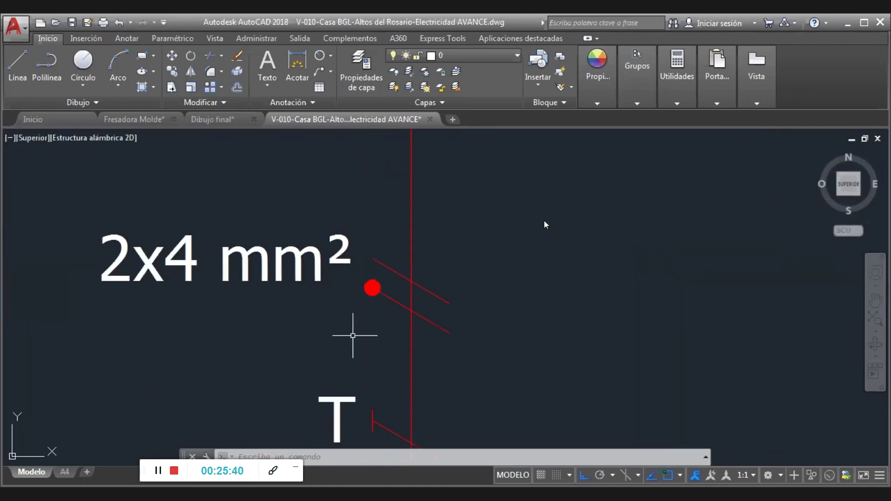
middle_click_drag(354, 333, 411, 308)
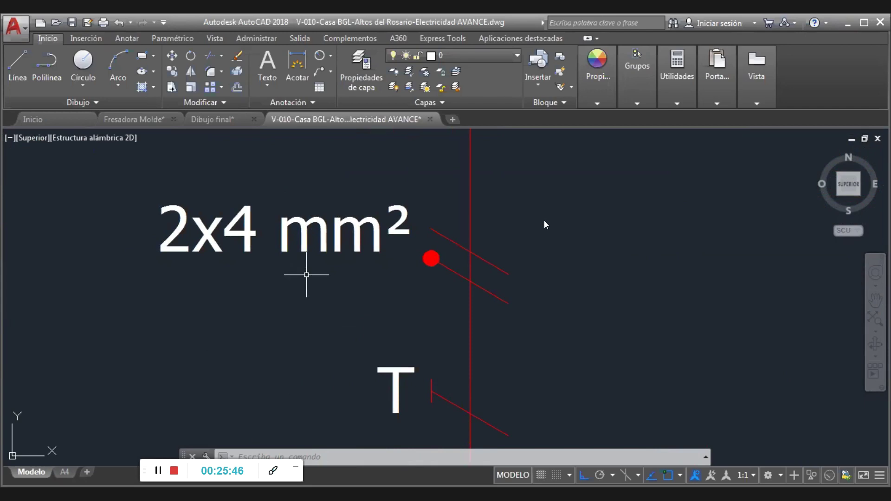
scroll(396, 295, "down", 2)
scroll(396, 294, "down", 2)
middle_click_drag(386, 292, 381, 263)
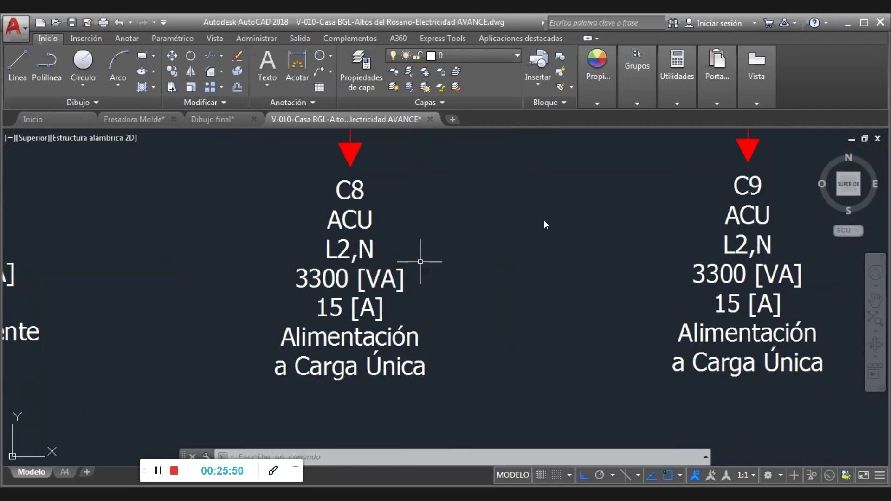
middle_click_drag(438, 239, 447, 254)
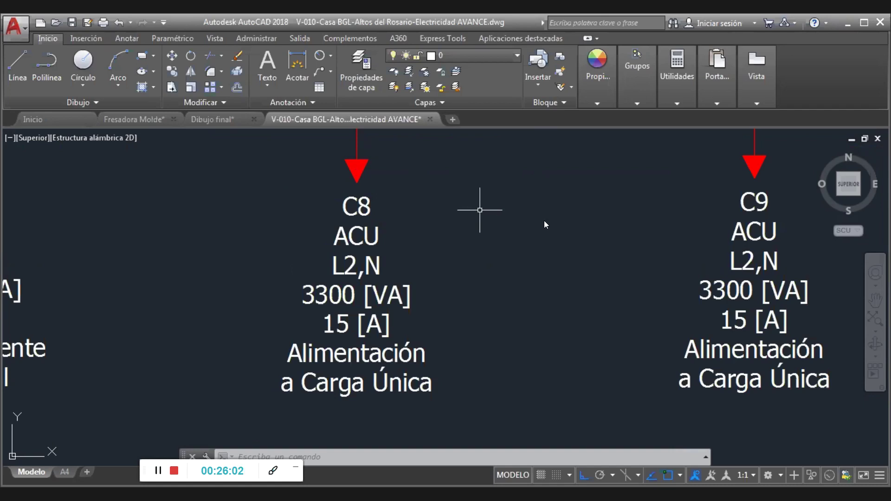
- Nudge the C8 and C9 labels, unmute to speak, re-mute, and leave Zoom full-screen view
middle_click_drag(478, 220, 494, 229)
left_click(376, 216)
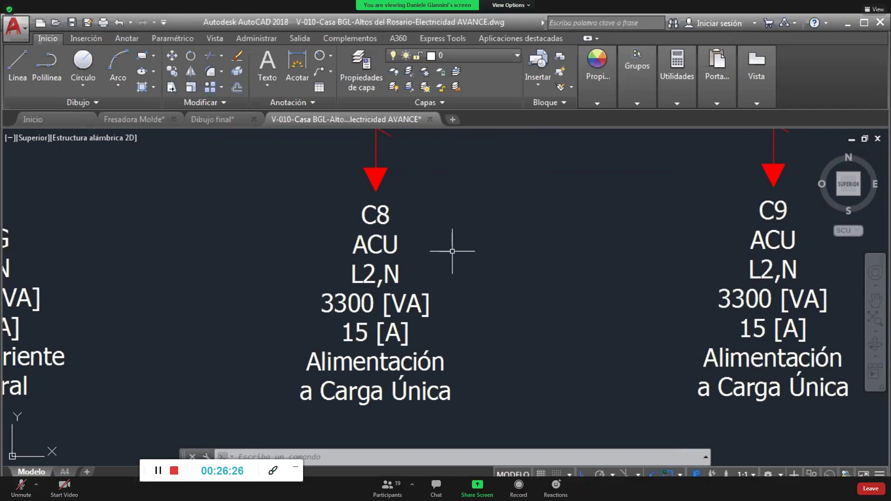
left_click(21, 487)
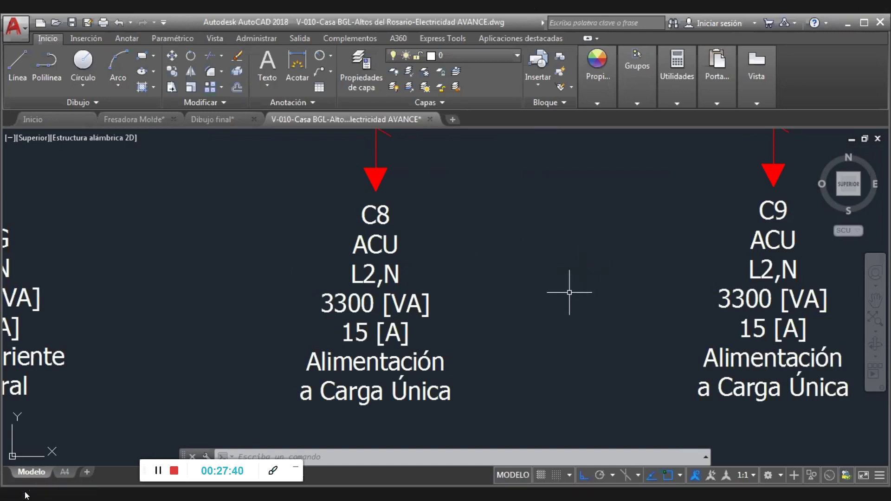
left_click(26, 495)
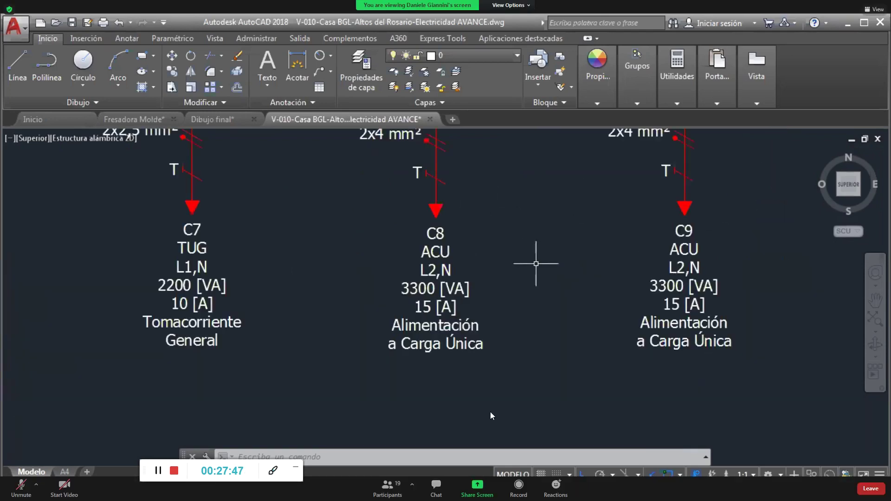
double_click(409, 466)
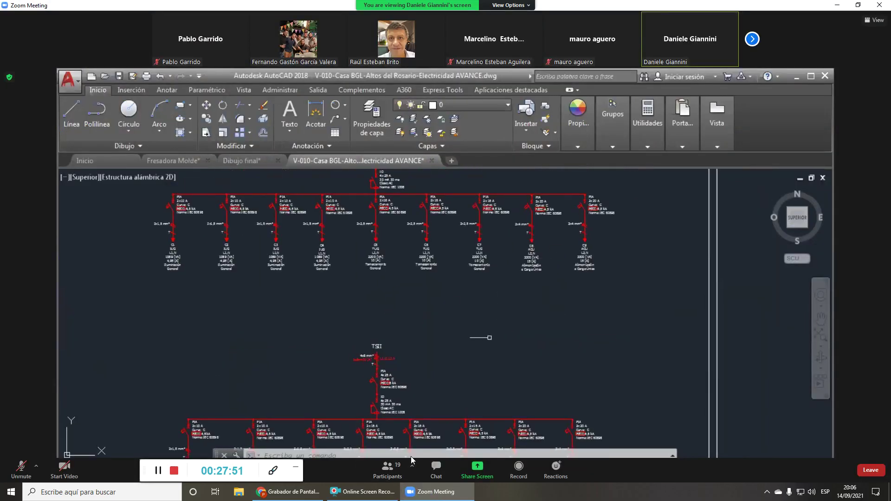
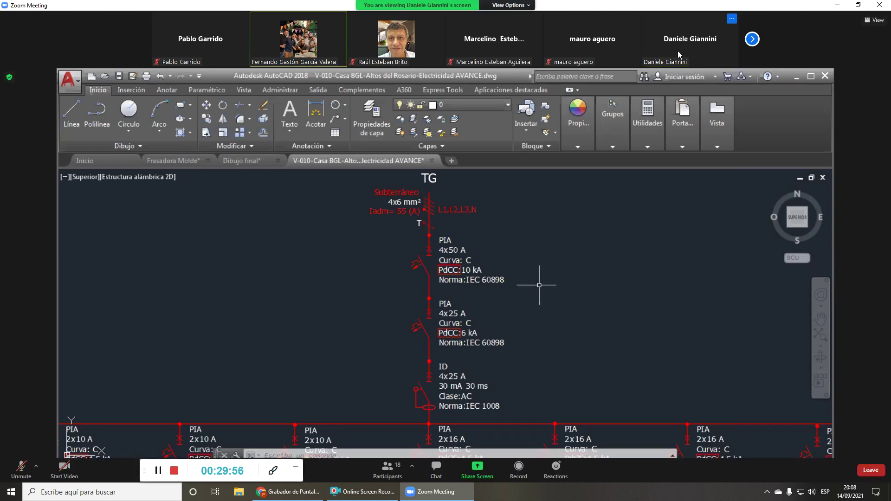
- Minimize the Zoom meeting window that shows the shared single-line diagram
left_click(839, 5)
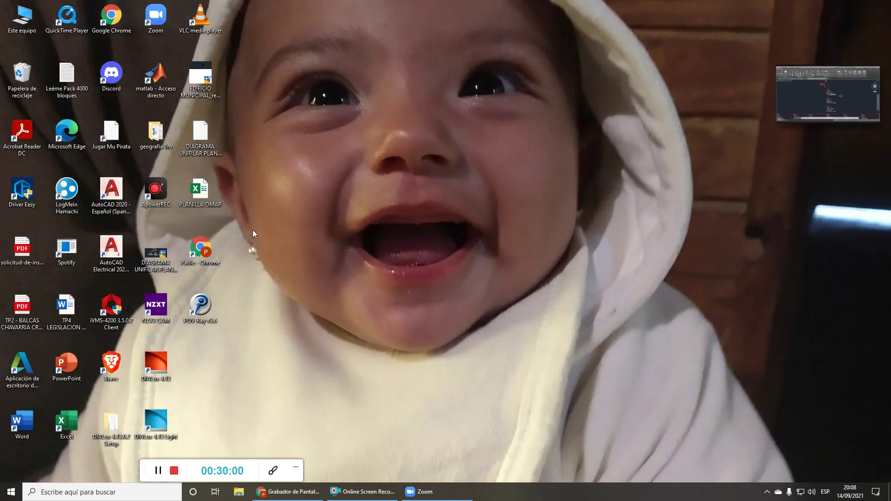
- Launch DIAGRAMA UNIFILAR PLANTA ALTA-COMPLETO.dwg from its desktop icon in AutoCAD 2020
double_click(161, 259)
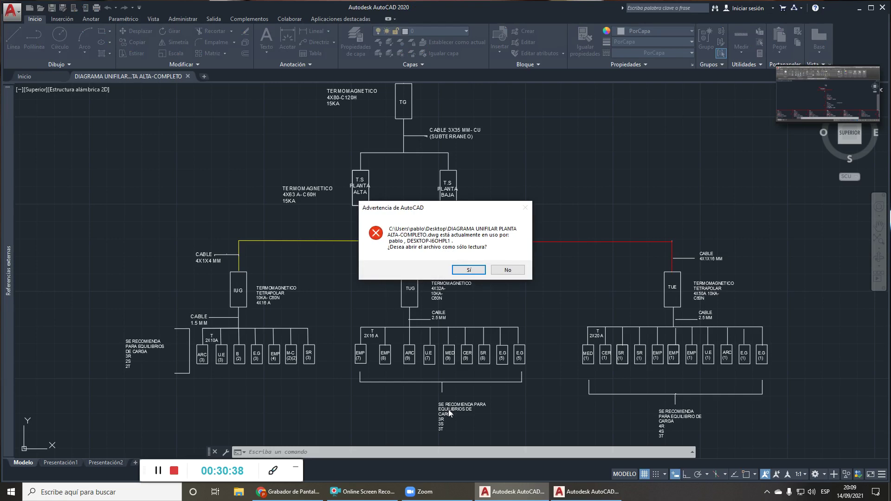
- Open the diagram as a read-only copy and zoom in on the TG box and its cable label
left_click(476, 271)
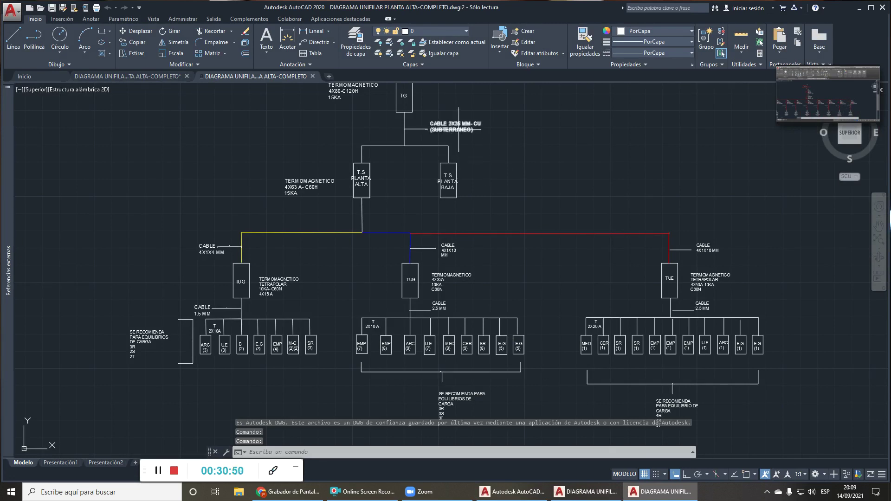
middle_click_drag(459, 130, 479, 255)
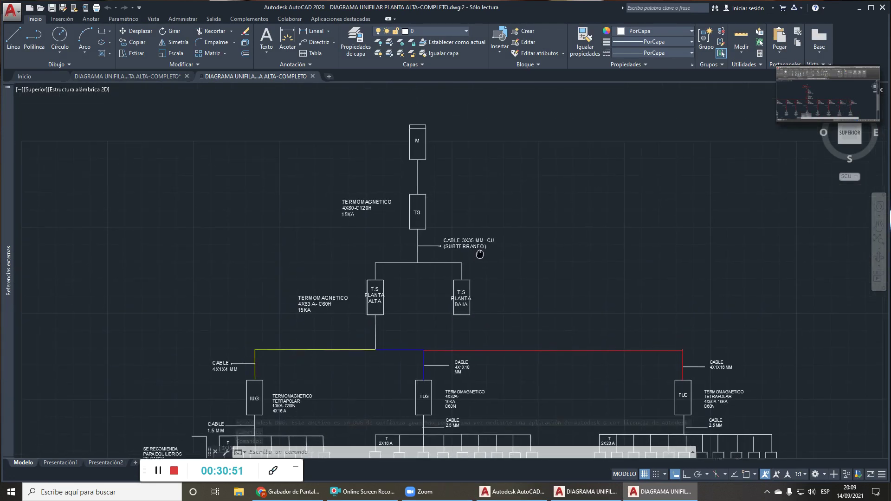
scroll(465, 247, "up", 4)
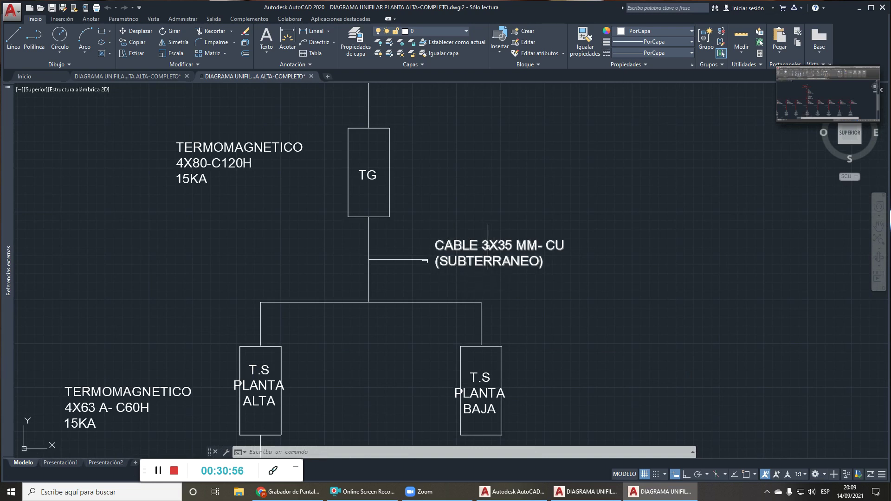
- Change the underground cable label from CABLE 3X35 MM- CU to CABLE 3x50 MM2- CU
left_click(506, 245)
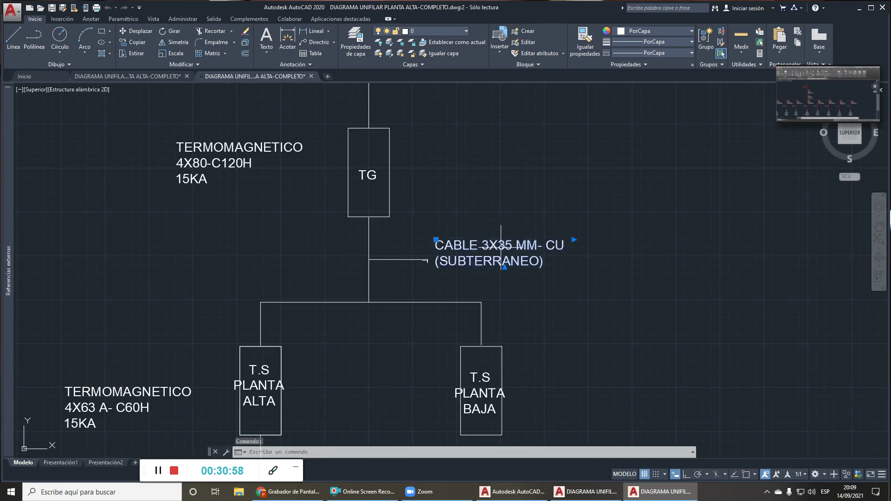
double_click(506, 246)
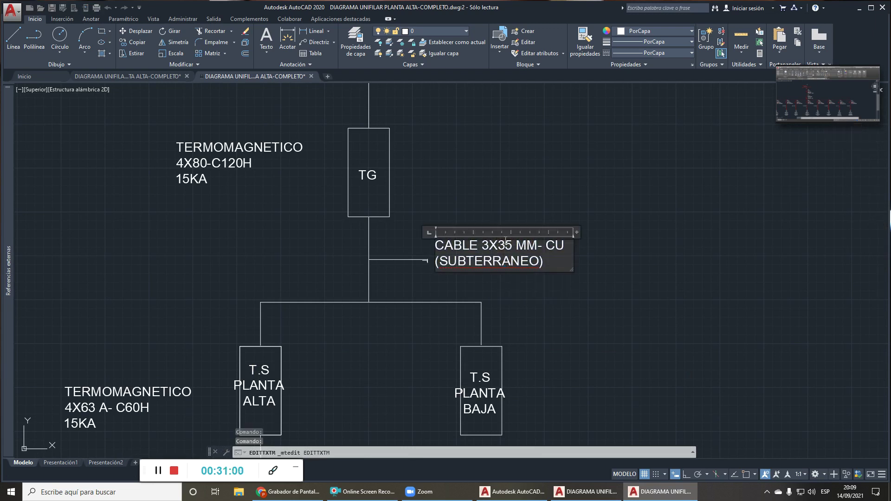
double_click(509, 251)
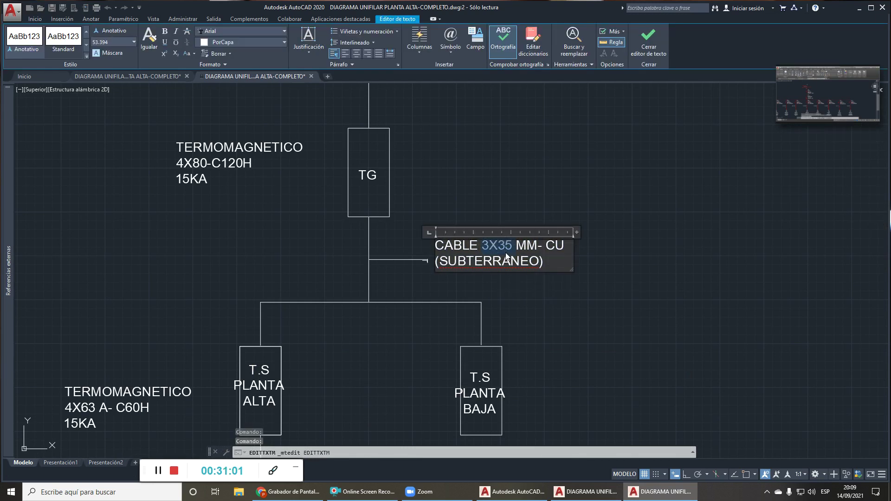
left_click(536, 269)
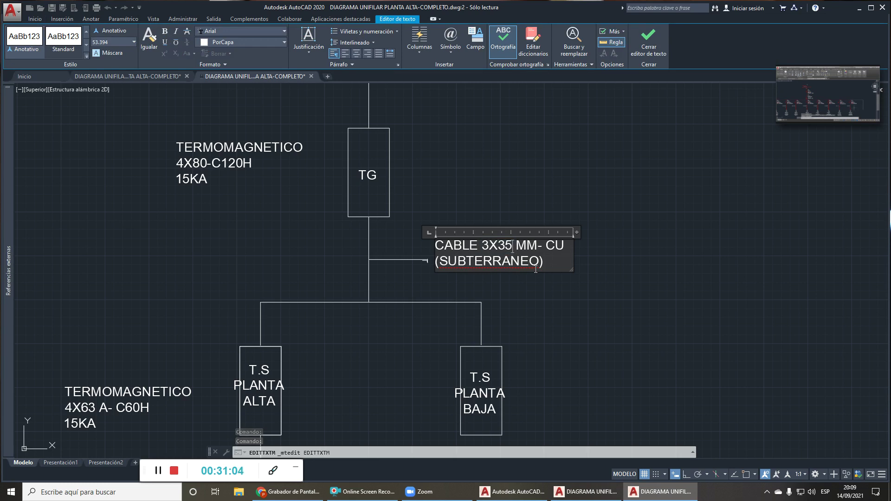
key("BackSpace")
key("BackSpace")
key("BackSpace")
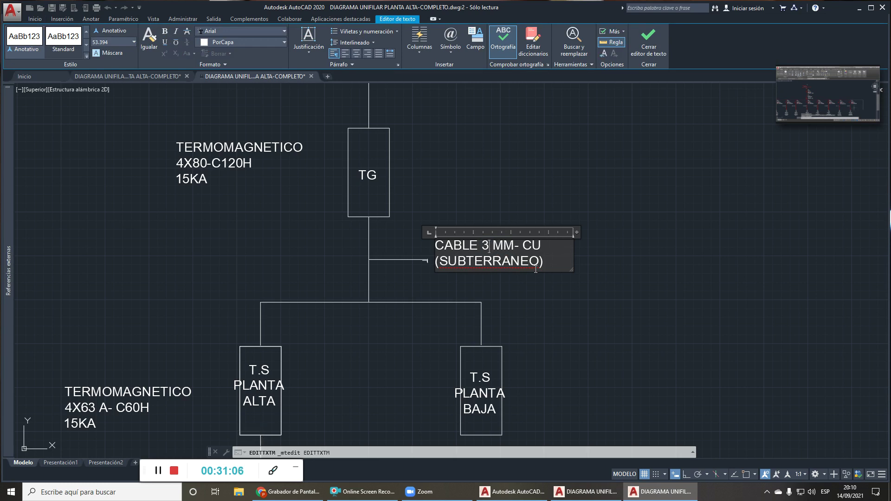
type("x50 MM")
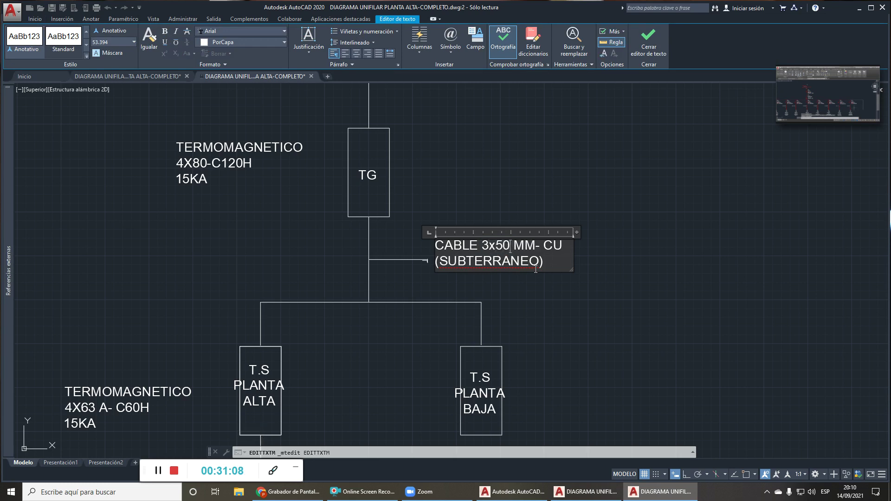
type("2")
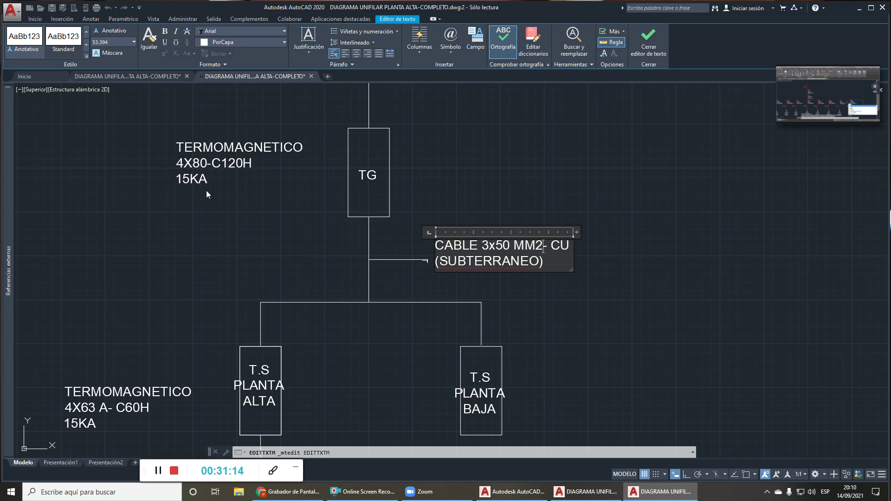
left_click(194, 168)
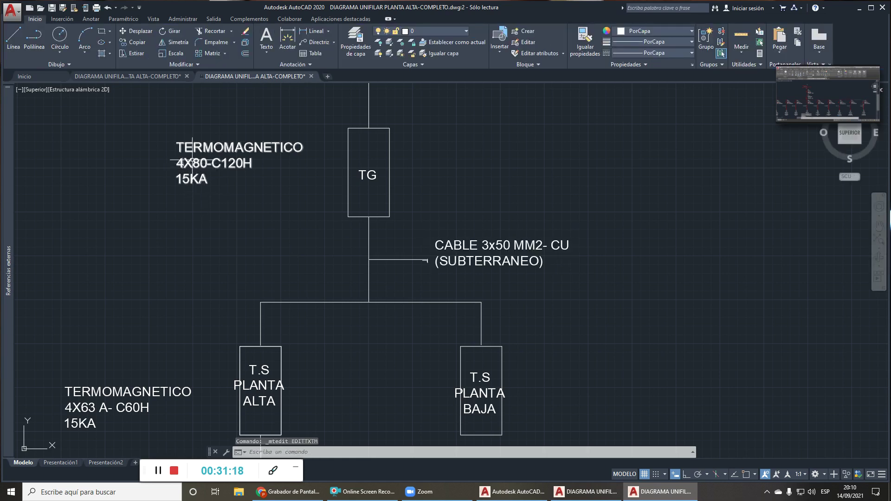
- Start editing the TERMOMAGNETICO 4X80-C120H text, with the cursor inside the 4X80 rating
double_click(193, 167)
double_click(194, 165)
left_click(200, 164)
- Retype the TG breaker rating as 4X160-C120H, then leave the text editor
key("Delete")
key("Delete")
type("160")
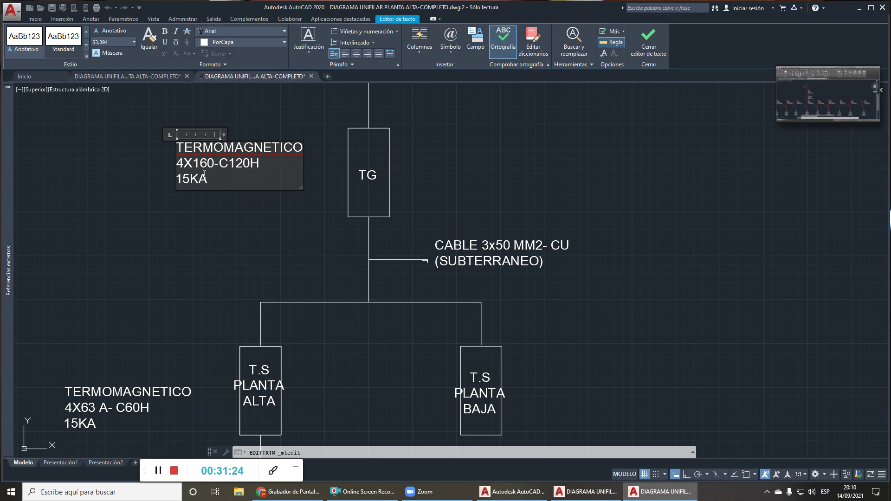
scroll(423, 343, "down", 4)
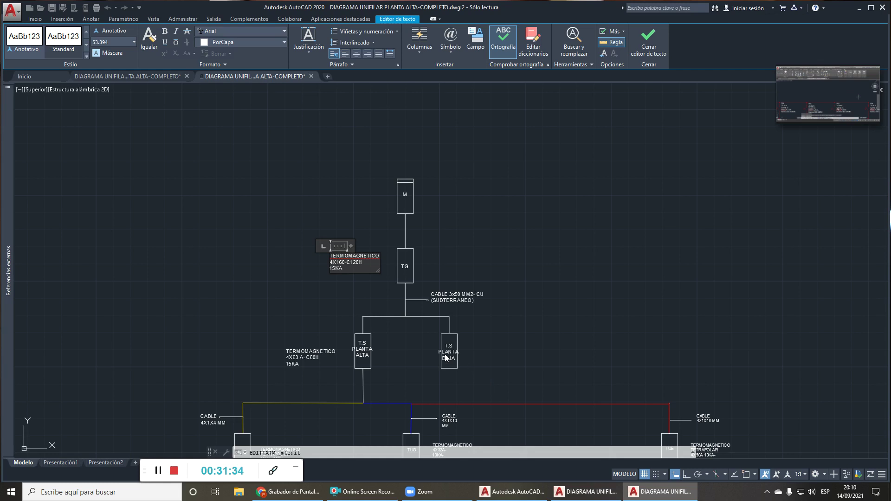
key("Return")
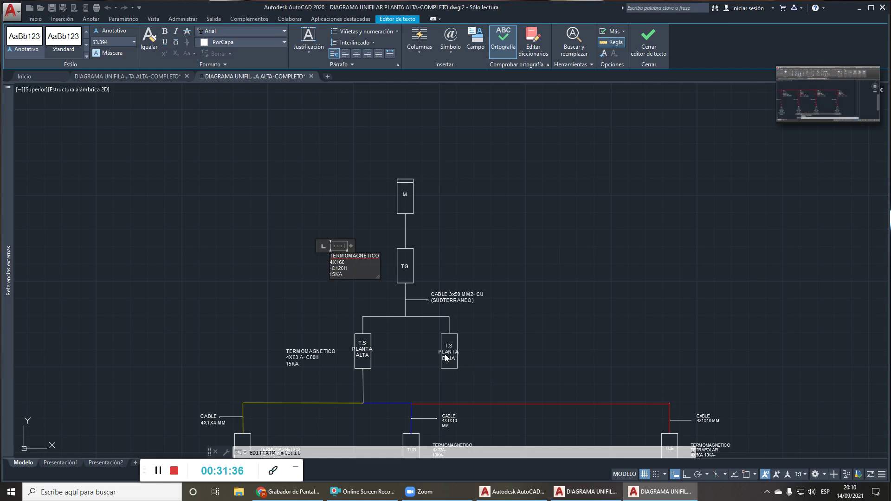
key("BackSpace")
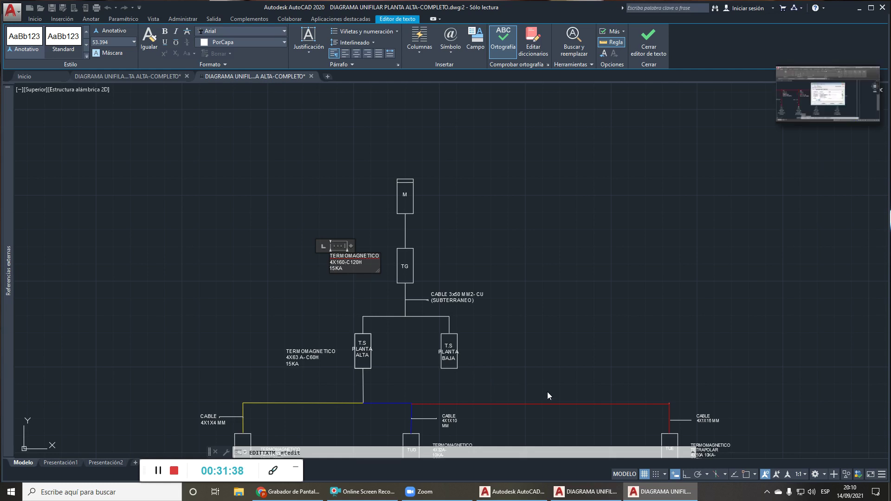
key("Escape")
key("Return")
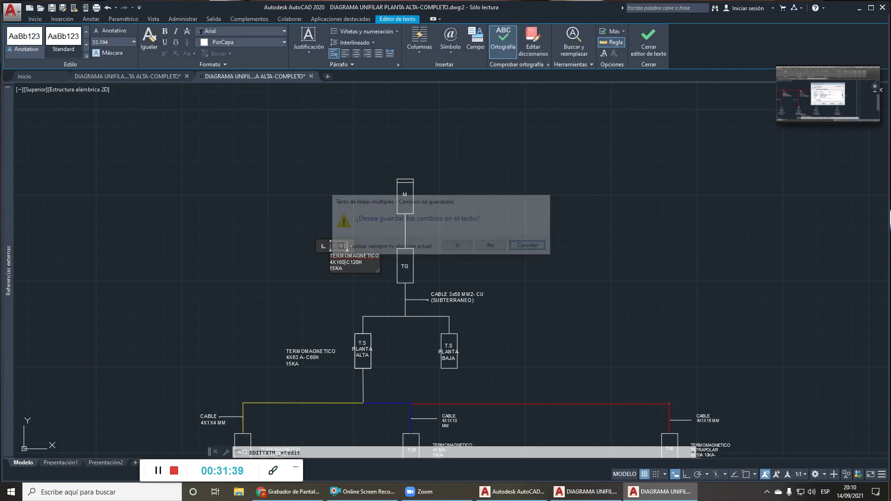
- Edit the T.S PLANTA ALTA breaker label so 4X63 A- C60H becomes 4X80 A- C60H
left_click(508, 296)
left_click(562, 376)
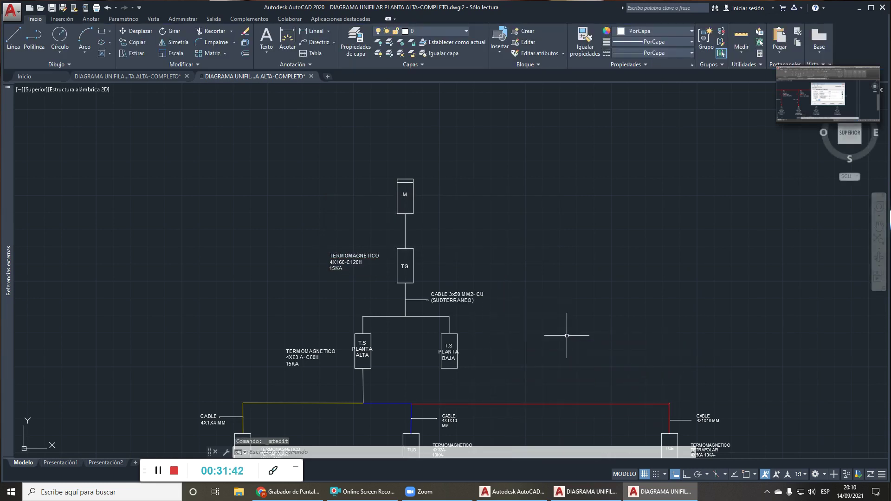
middle_click_drag(521, 362, 517, 224)
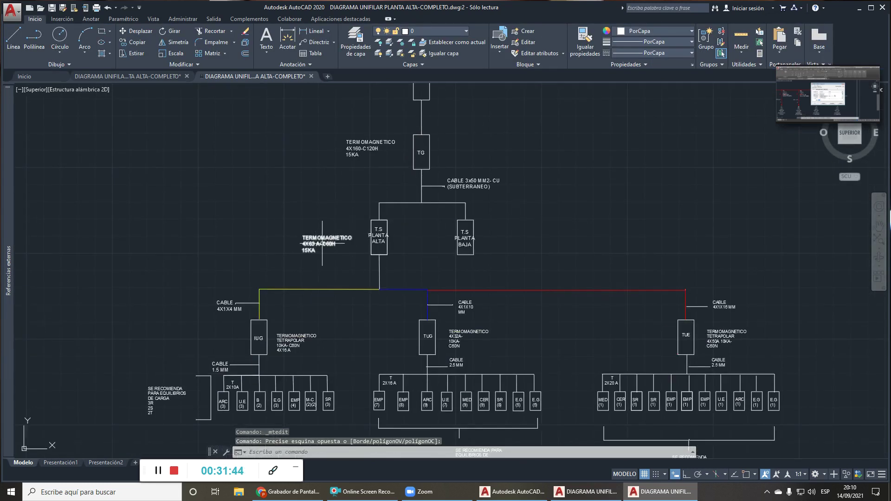
double_click(319, 251)
key("BackSpace")
key("BackSpace")
type("80")
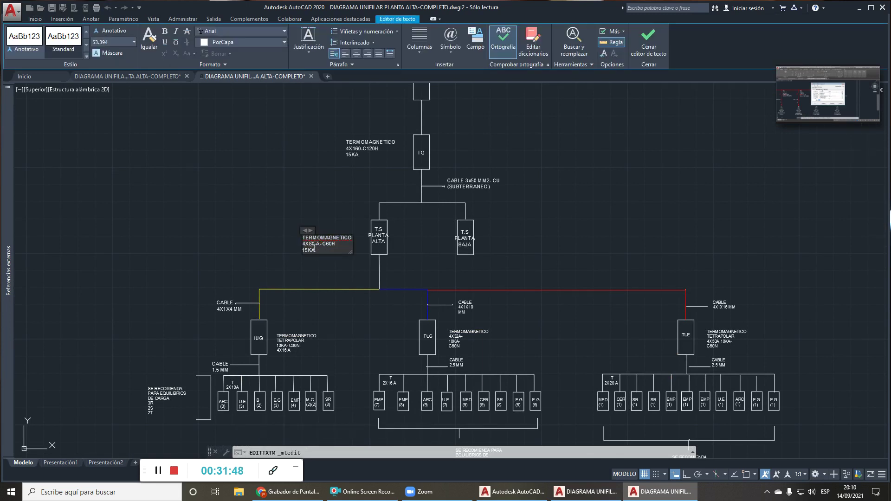
left_click(580, 268)
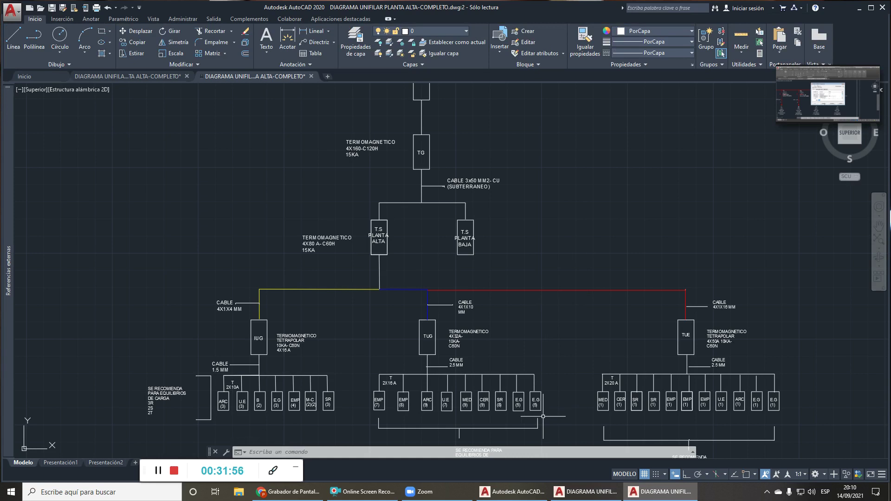
- Pan the shared drawing, then switch back to the local AutoCAD 2020 DIAGRAMA UNIFILAR window
mouse_move(864, 369)
middle_mouse_down()
mouse_move(781, 287)
mouse_move(750, 363)
mouse_move(802, 304)
middle_mouse_up()
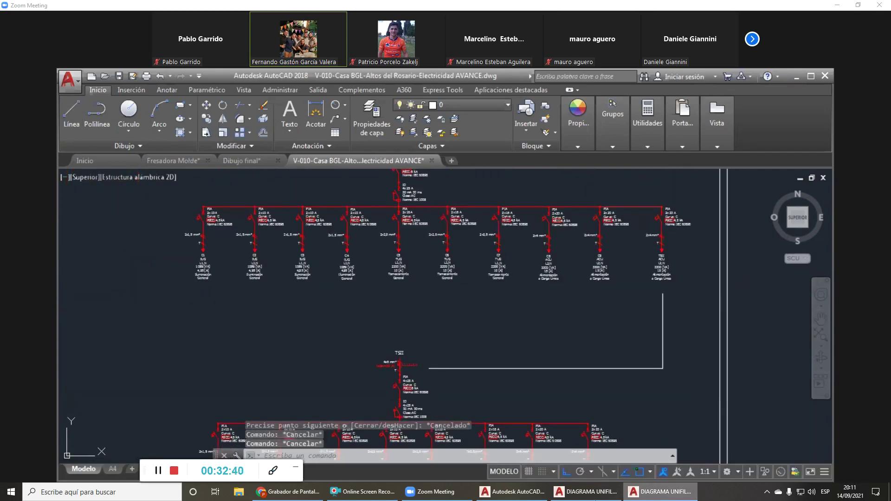
key("alt+Tab")
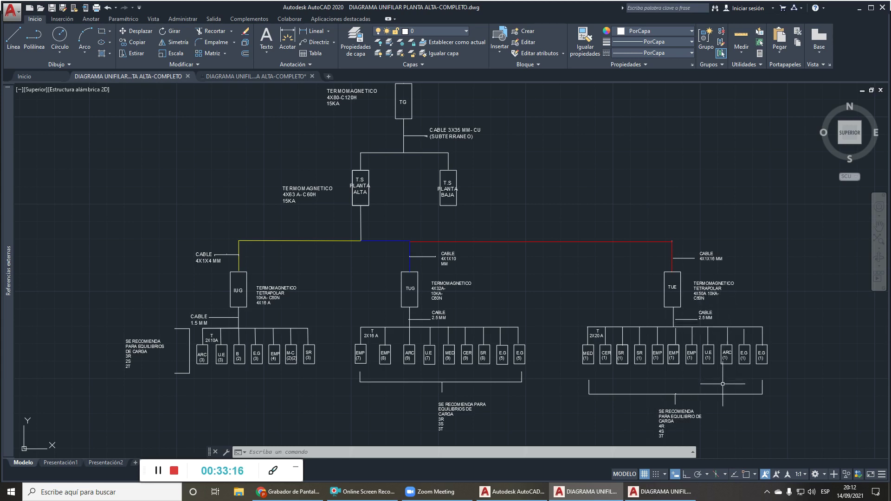
- Relabel the TUE branch cable from CABLE 2.5 MM to CABLE 4 MM
scroll(725, 373, "up", 3)
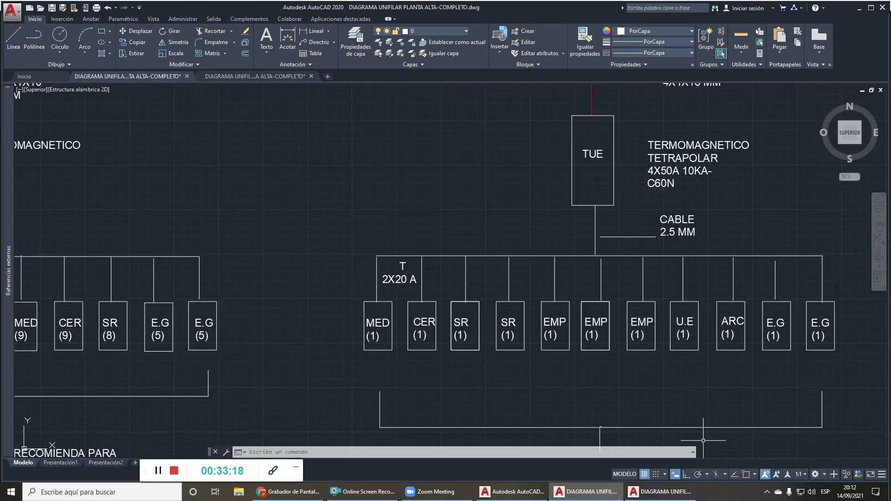
left_click(675, 234)
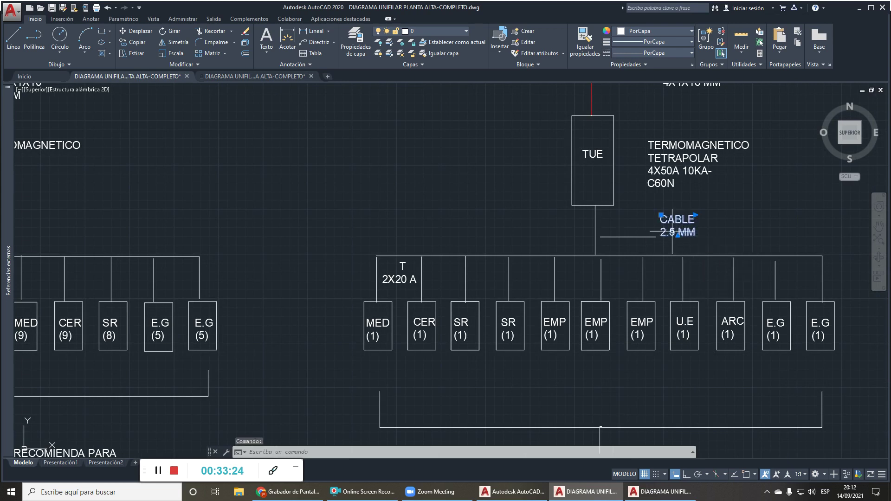
mouse_move(677, 227)
double_click(675, 234)
type("4")
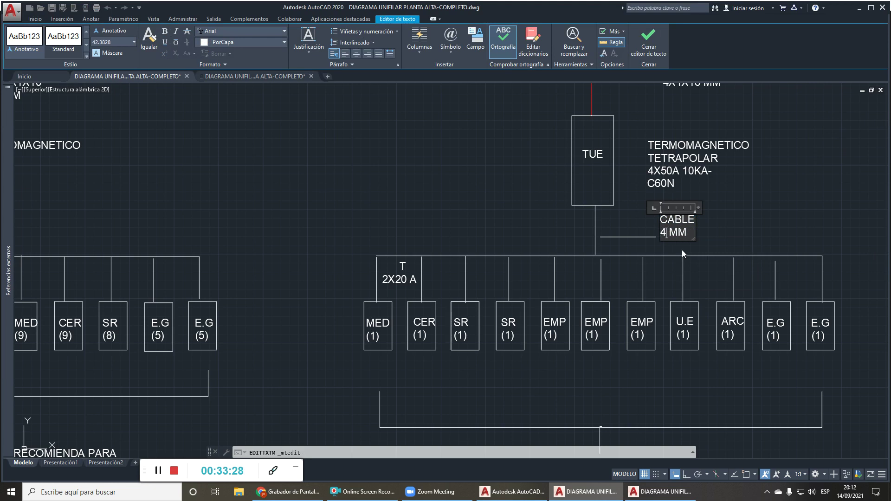
left_click(681, 250)
scroll(799, 331, "down", 2)
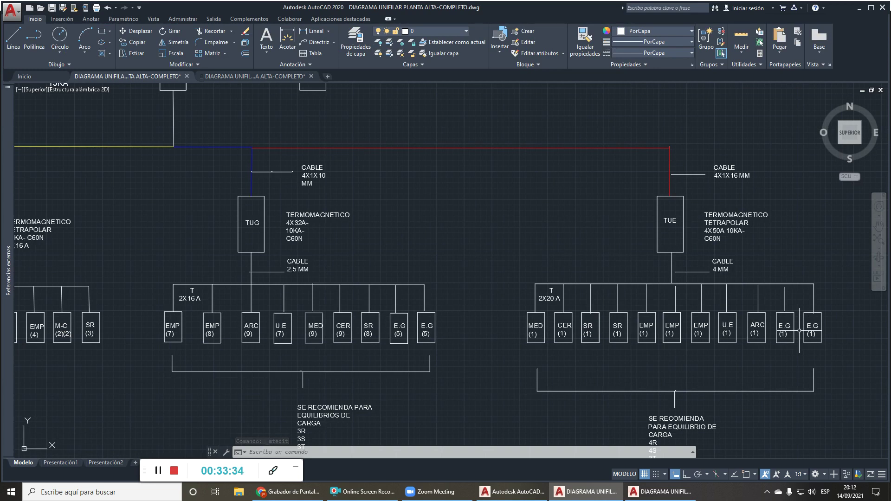
- Change the TG feeder cable label to CABLE 3X50 MM- CU (SUBTERRANEO) and close the drawing
scroll(800, 330, "down", 4)
scroll(785, 343, "up", 2)
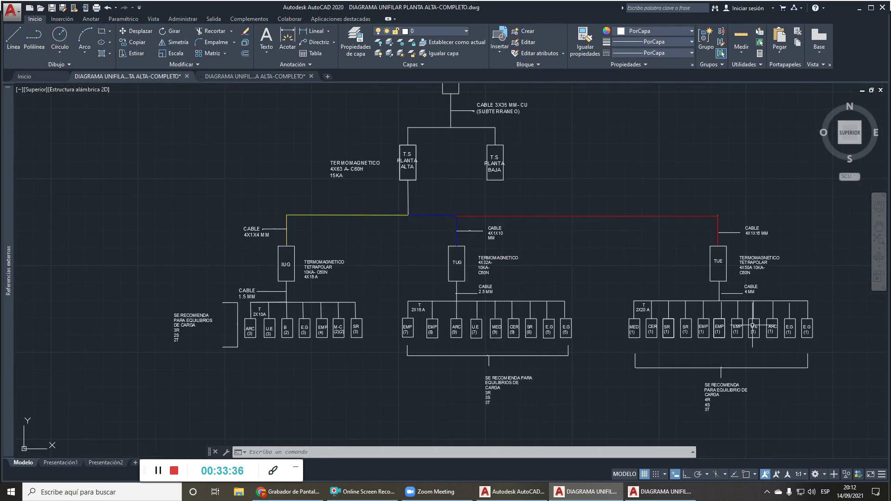
middle_click_drag(669, 284, 588, 415)
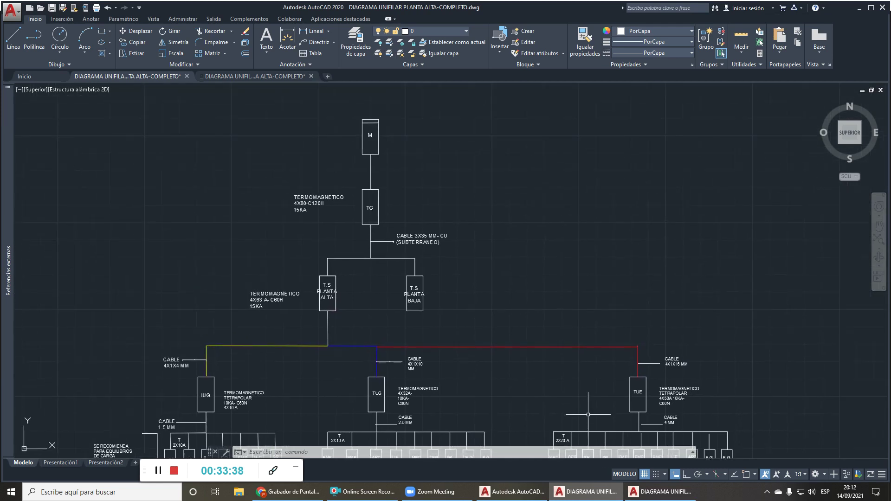
middle_click_drag(564, 312, 581, 239)
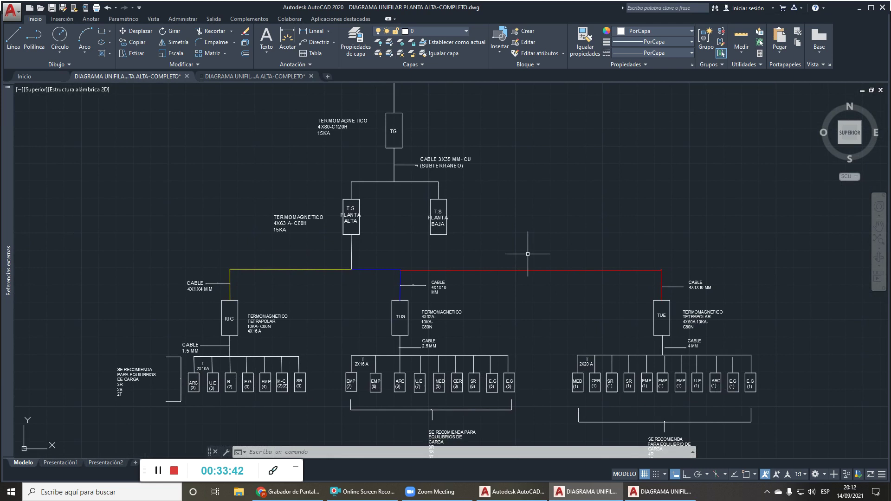
double_click(449, 156)
type("0")
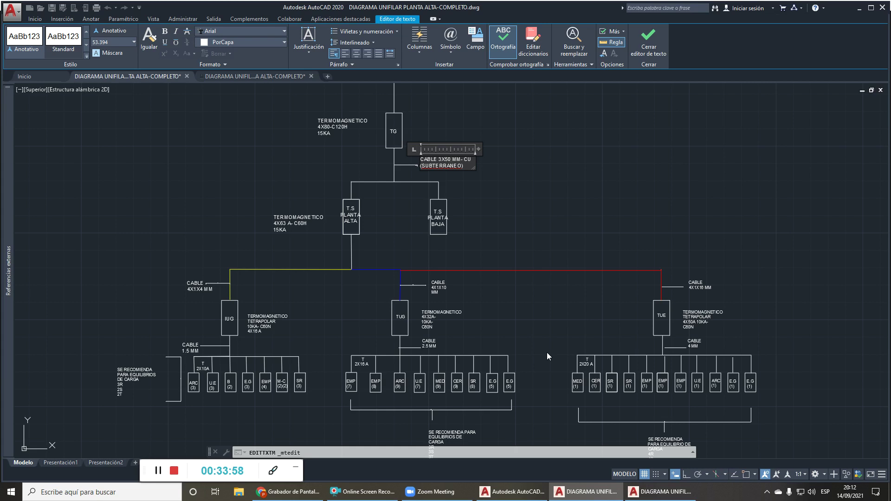
left_click(547, 352)
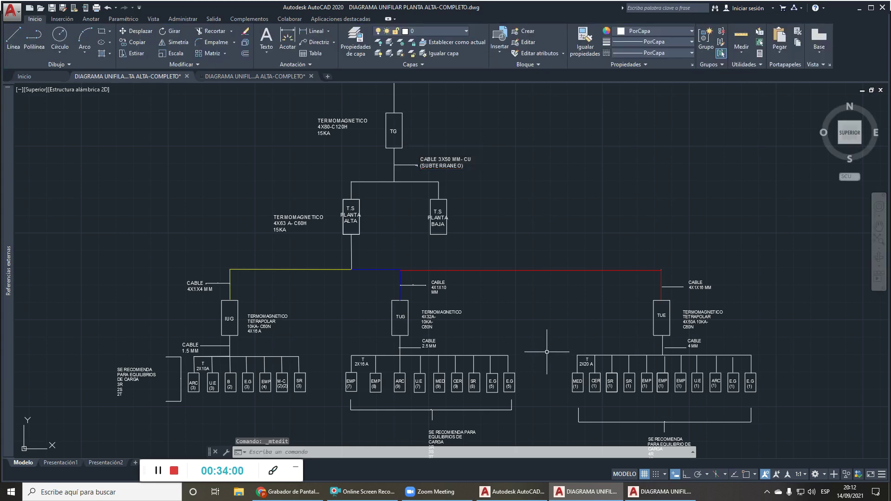
left_click(882, 8)
- Save the edited diagram, then close the read-only copy to bring up its save prompt
left_click(432, 269)
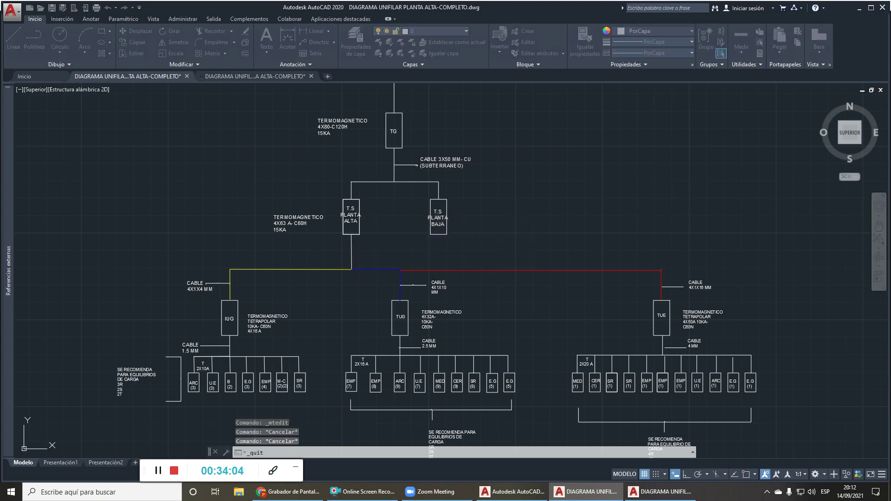
key("Return")
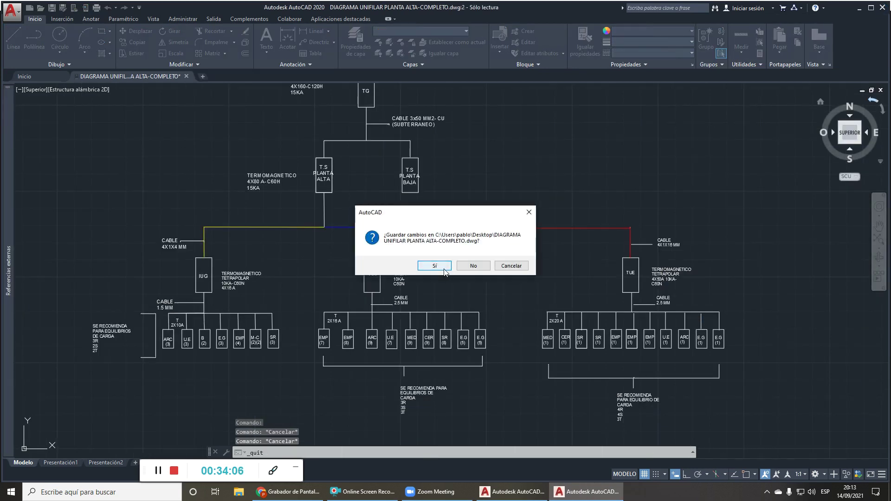
left_click(493, 260)
left_click(497, 263)
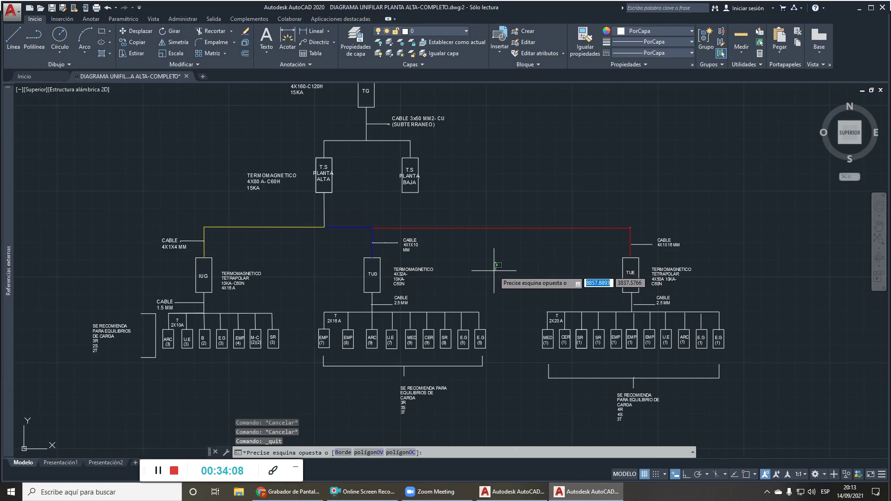
key("Escape")
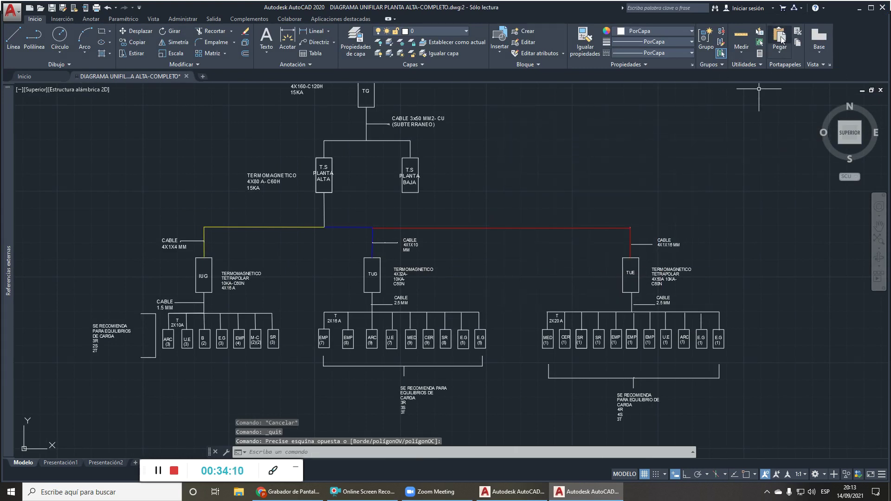
left_click(883, 8)
- Discard changes to the read-only copy and return to the shared Obra Flores electrical plan
left_click(473, 265)
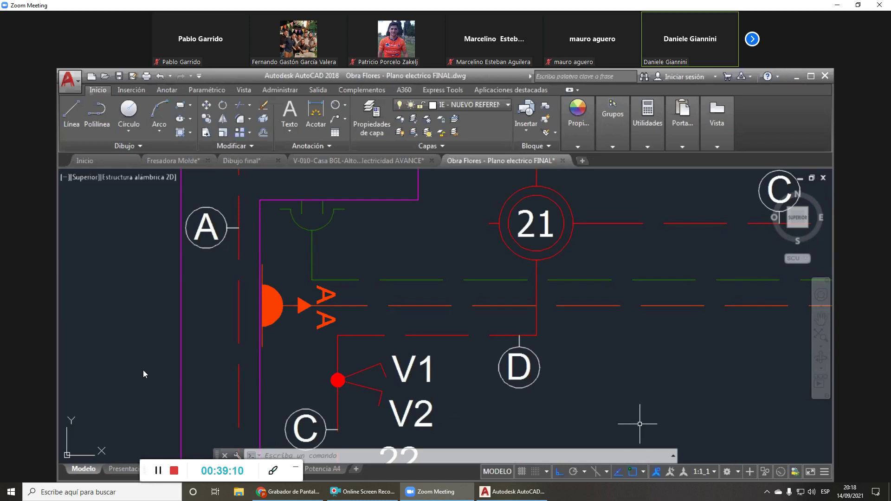
- Zoom out and pan until the full Obra Flores sheet shows its 140 and 45 dimensions and FLORES title
scroll(636, 368, "down", 4)
middle_click_drag(706, 372, 529, 344)
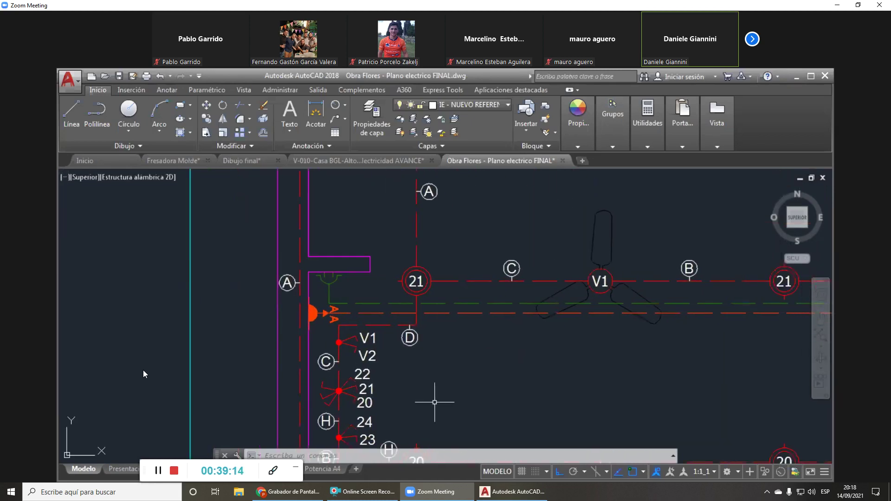
middle_click_drag(484, 390, 471, 390)
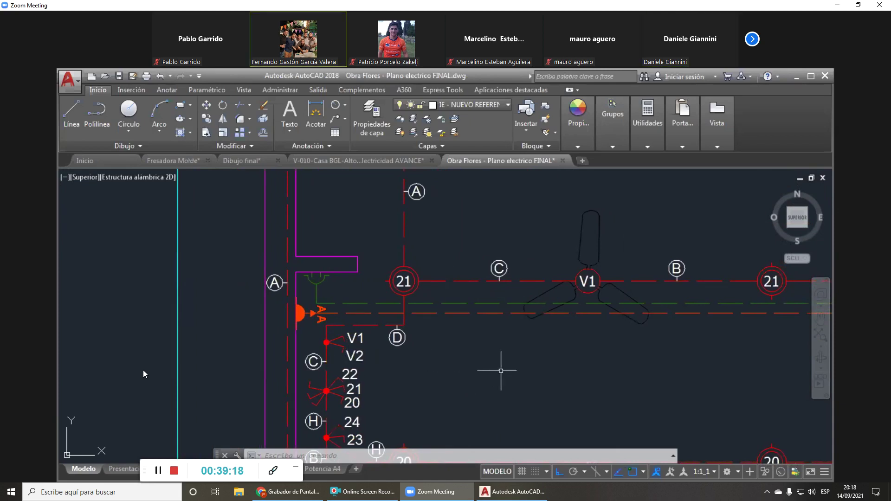
scroll(501, 370, "down", 2)
scroll(501, 371, "down", 2)
scroll(501, 370, "down", 2)
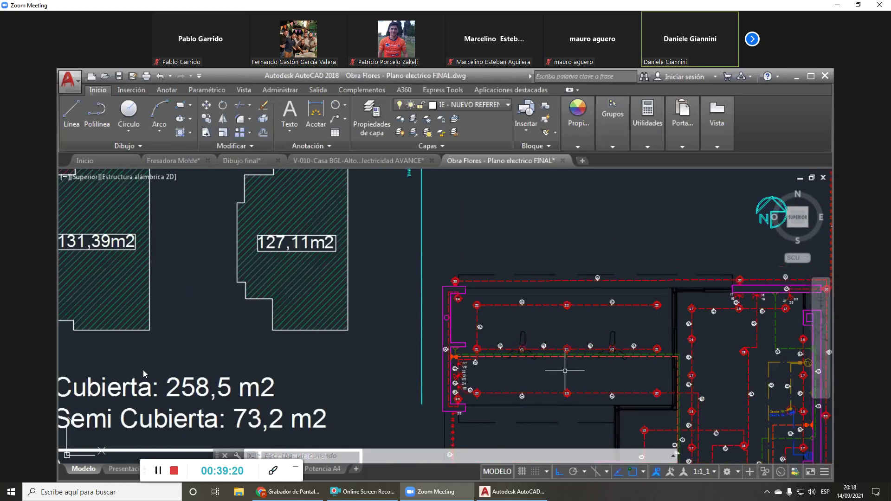
scroll(567, 368, "down", 2)
mouse_move(560, 367)
middle_mouse_down()
mouse_move(532, 345)
mouse_move(511, 302)
middle_mouse_up()
scroll(511, 302, "down", 4)
mouse_move(566, 343)
middle_mouse_down()
mouse_move(451, 315)
mouse_move(416, 324)
middle_mouse_up()
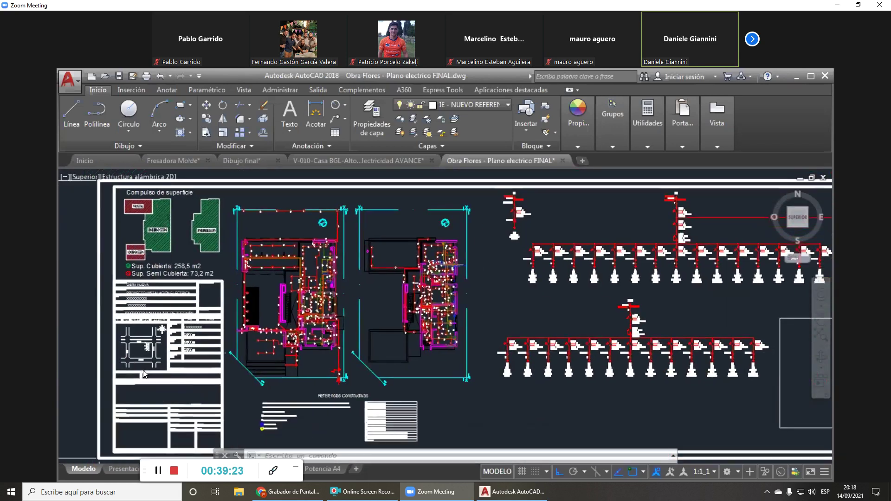
scroll(415, 324, "down", 2)
middle_click_drag(534, 400, 535, 393)
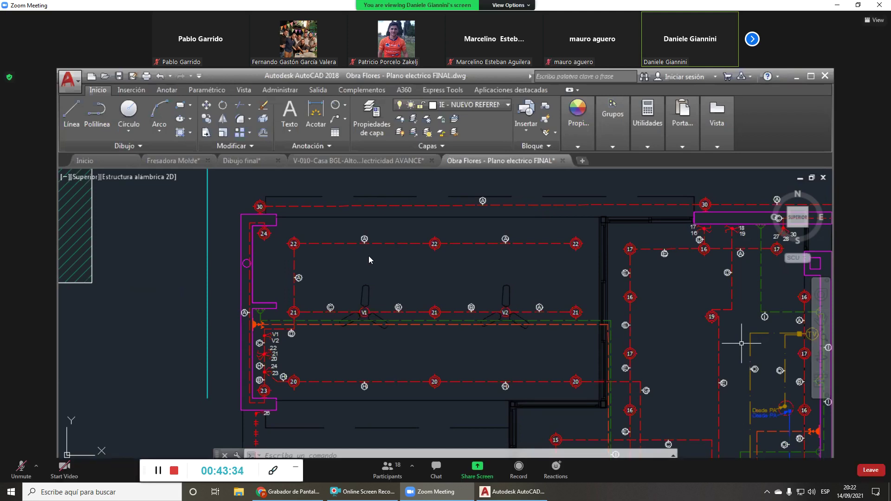
mouse_move(298, 39)
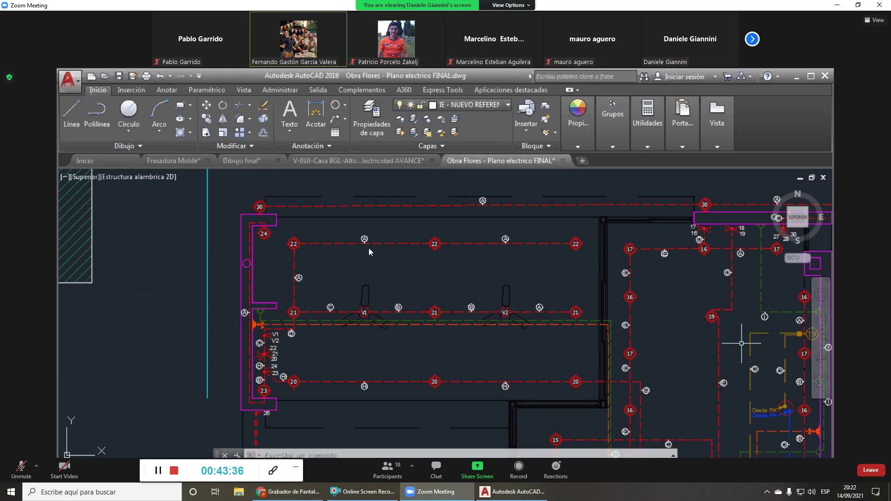
key("space")
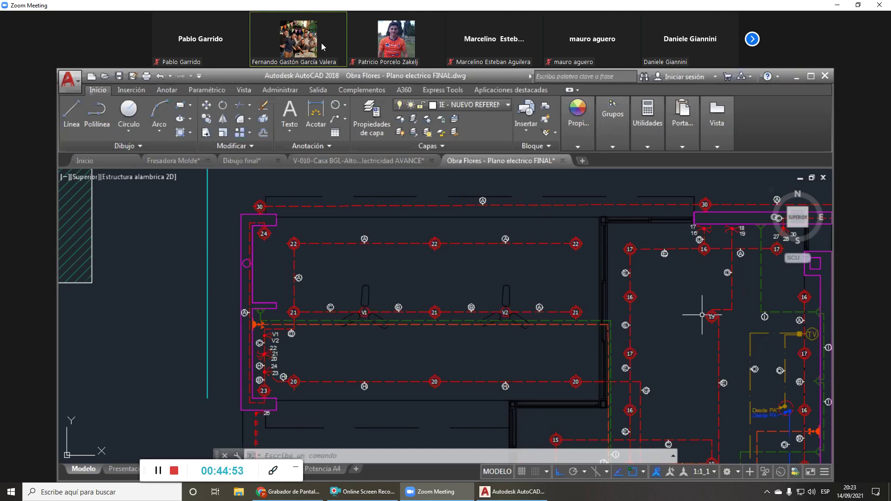
key("space")
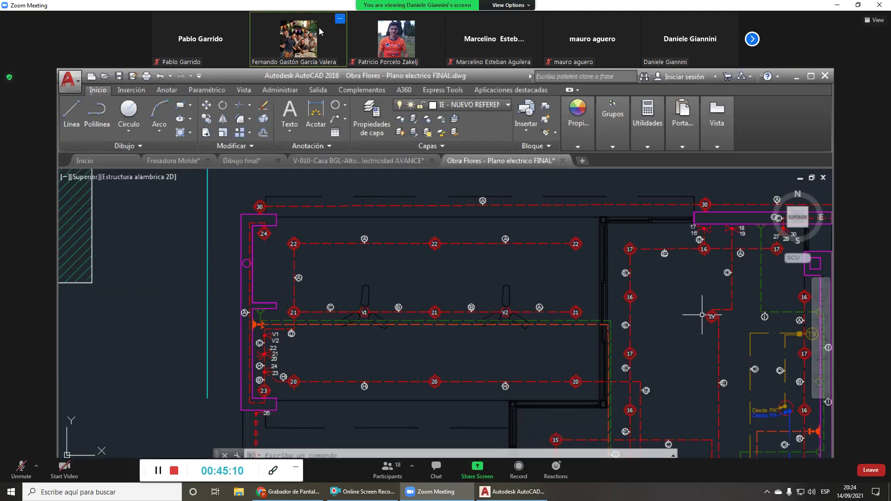
key("space")
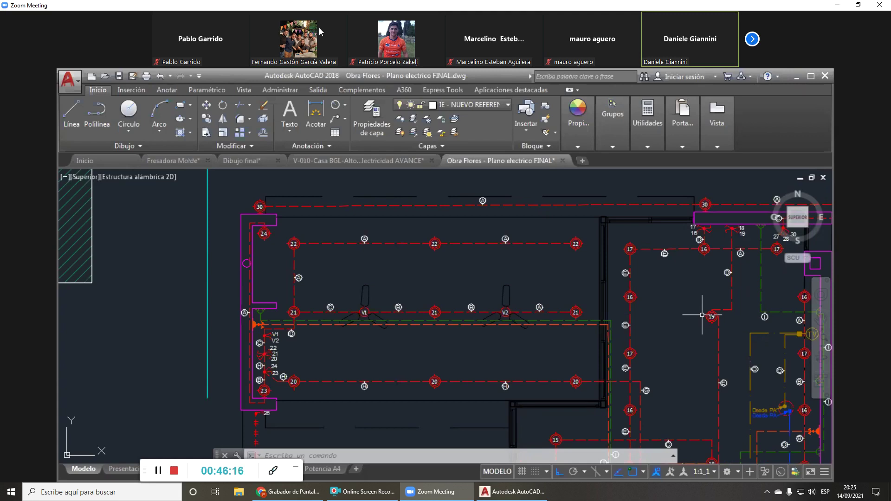
key("space")
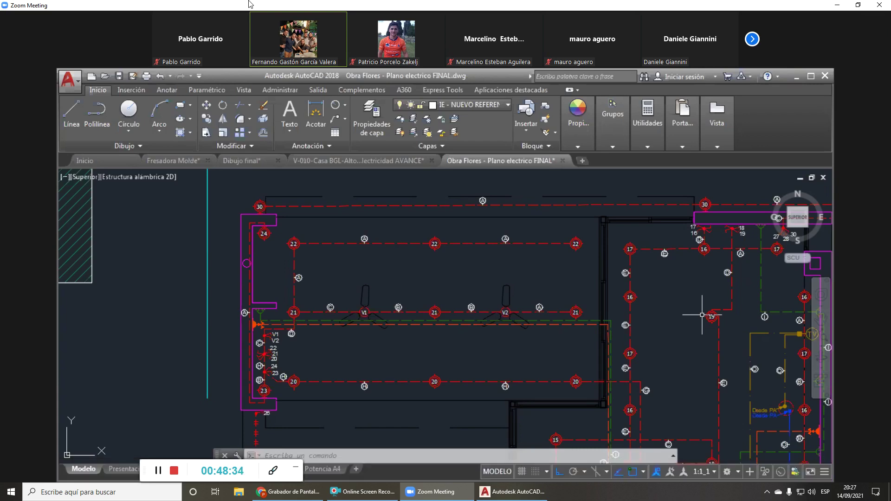
key("space")
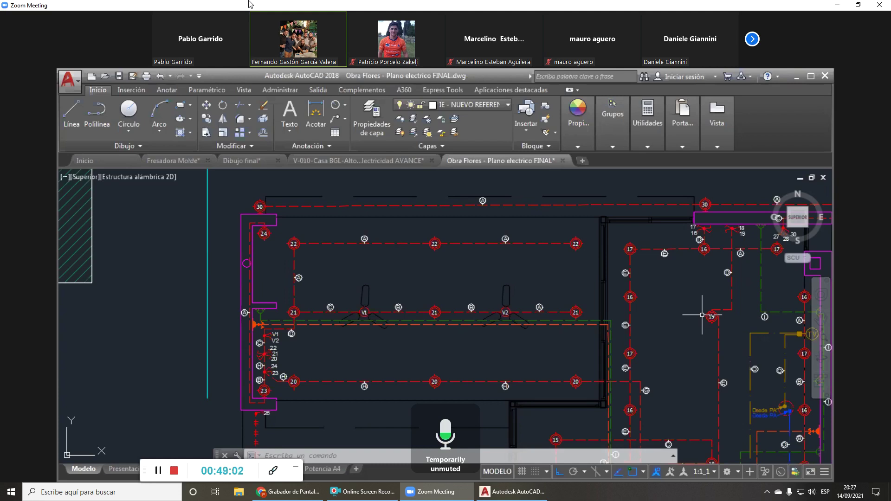
- Pan and zoom in on the two Desde PA labels beside circuit 16, briefly unmuting to speak
middle_click_drag(677, 378, 409, 326)
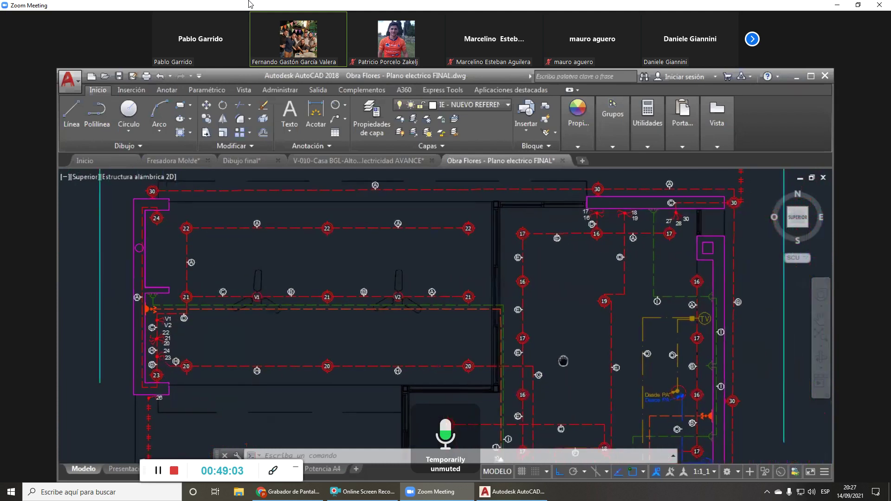
scroll(531, 363, "up", 5)
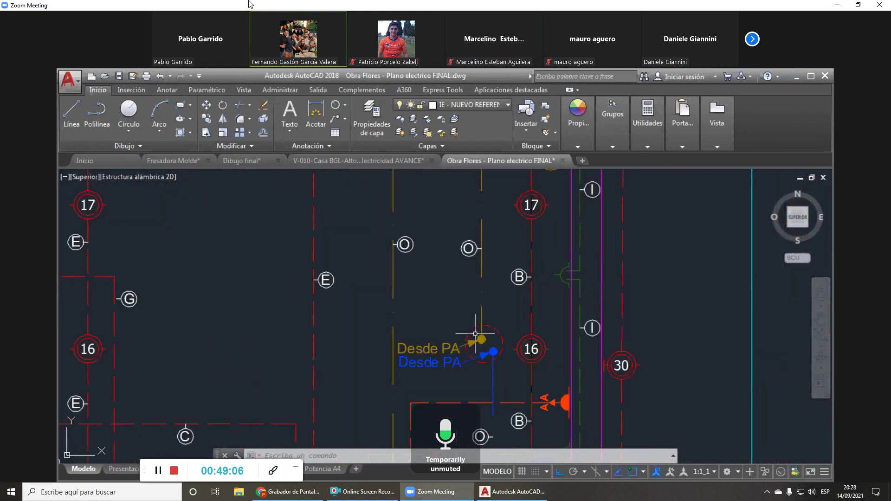
scroll(525, 367, "up", 2)
scroll(515, 385, "up", 2)
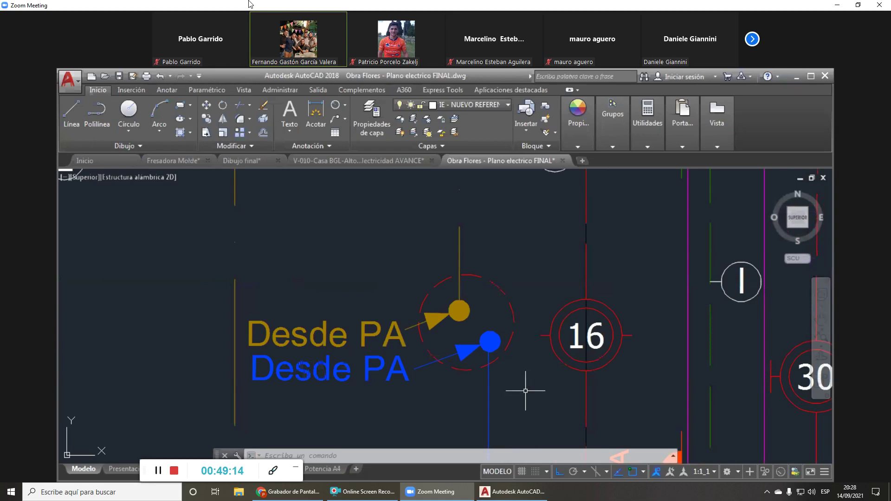
key("space")
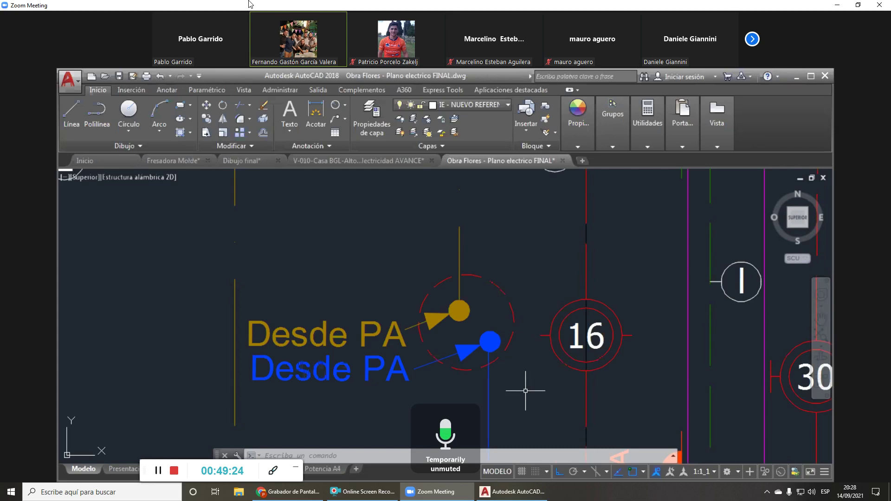
scroll(525, 391, "down", 1)
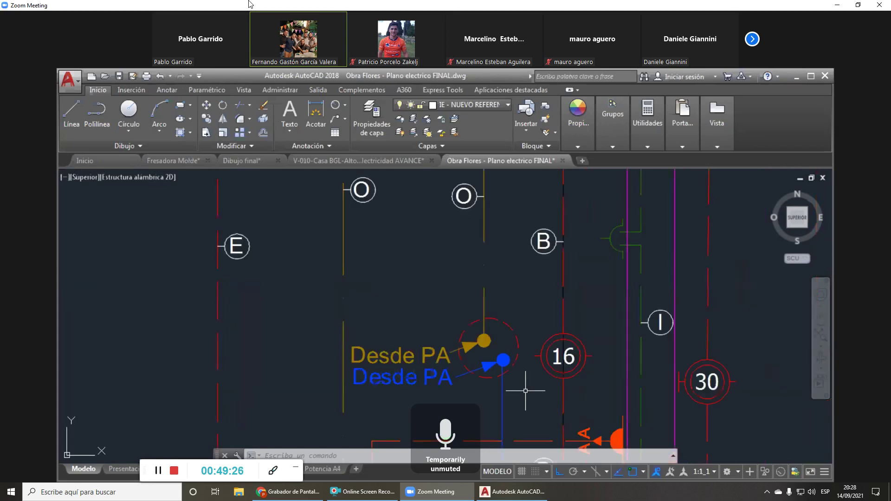
- Dismiss the context menu and delete the duplicate pasted power table right of the floor plan
middle_click_drag(526, 391, 515, 299)
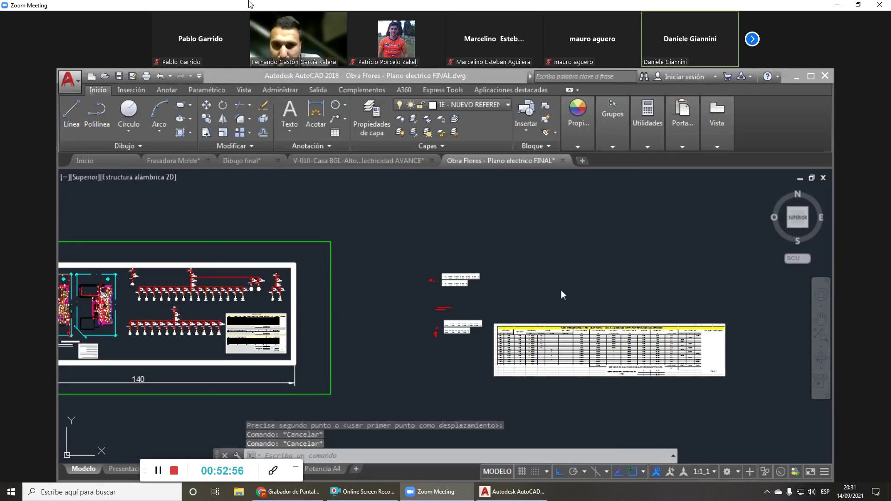
right_click(518, 294)
mouse_move(600, 291)
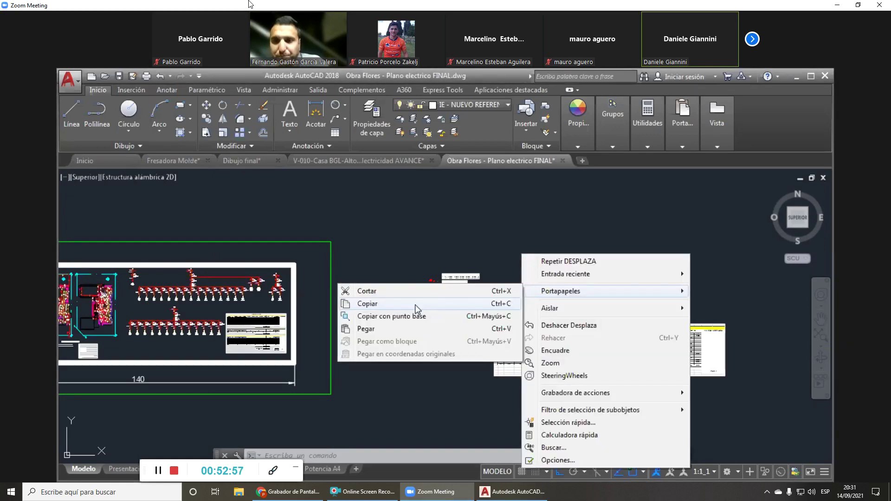
left_click(402, 329)
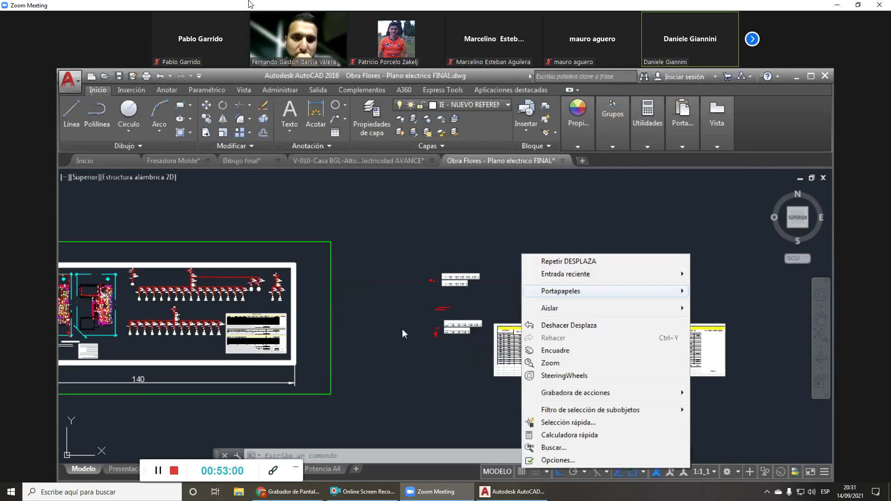
left_click_drag(538, 360, 511, 343)
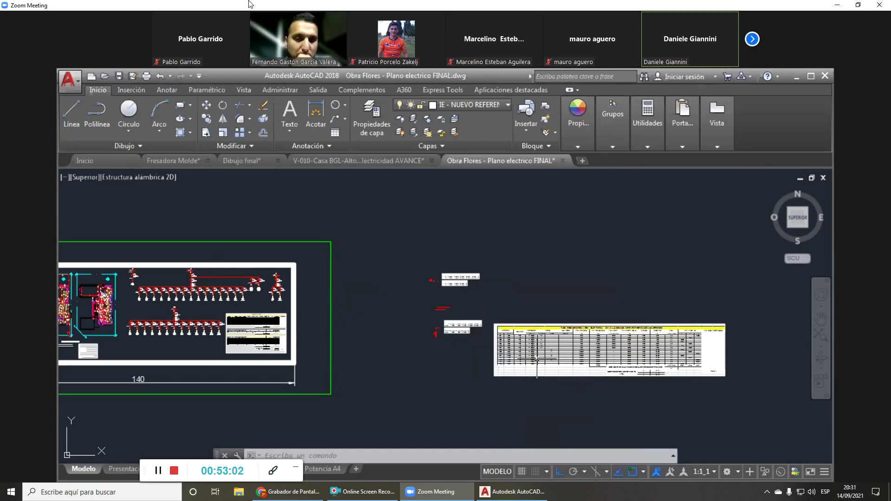
key("Delete")
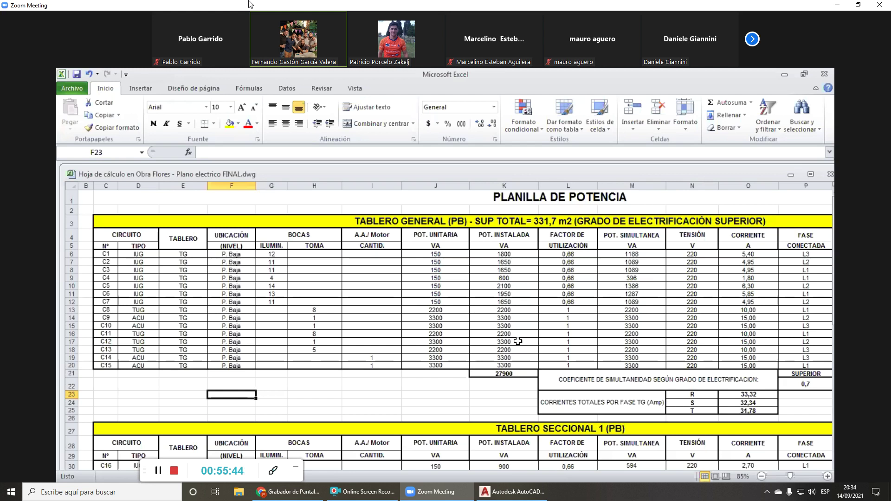
- Unmute to speak, then select circuit C1's level cell in the power table
key("space")
type("100")
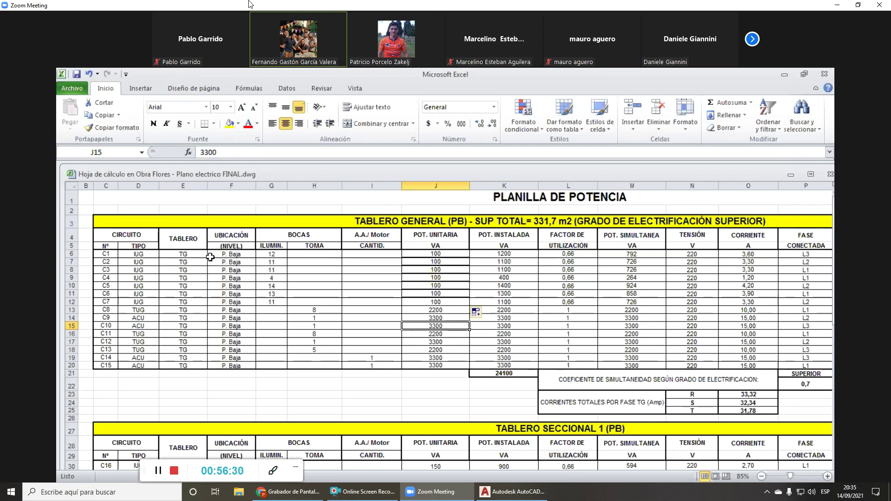
left_click(252, 254)
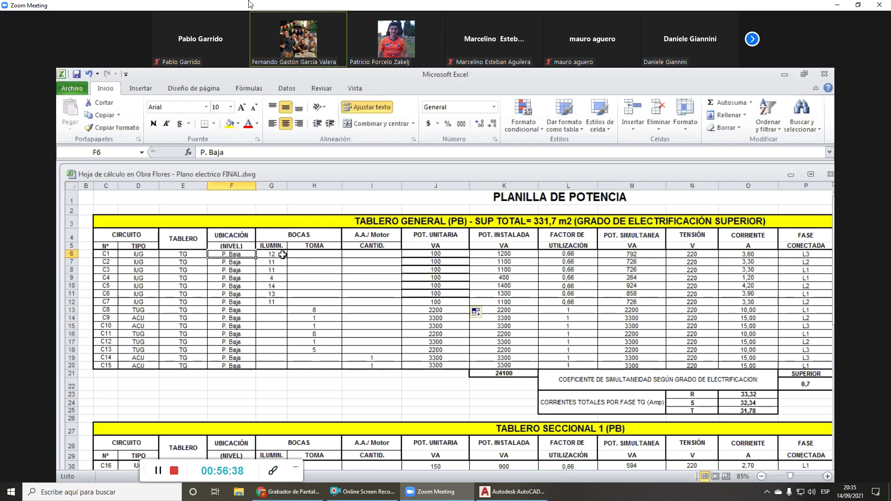
- Zoom the PLANILLA DE POTENCIA worksheet to 100% around circuit C1's lighting outlet count
left_click(283, 255)
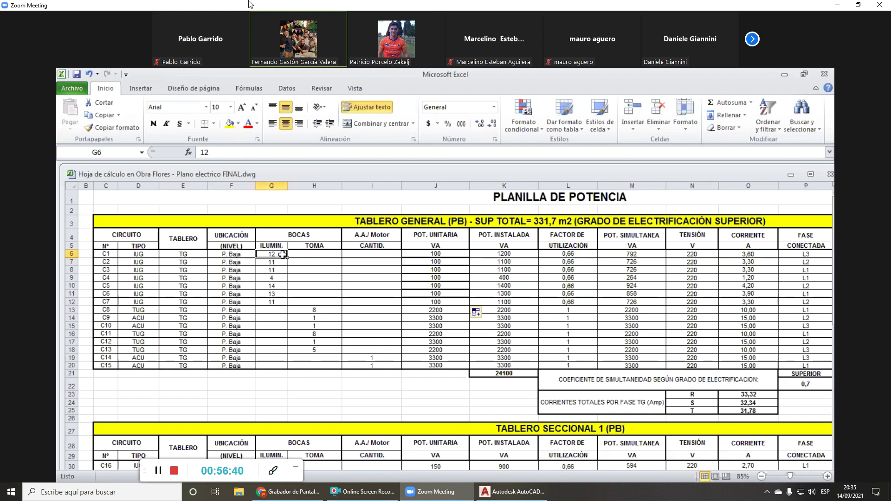
scroll(270, 254, "up", 1, "ctrl")
scroll(367, 321, "up", 1, "ctrl")
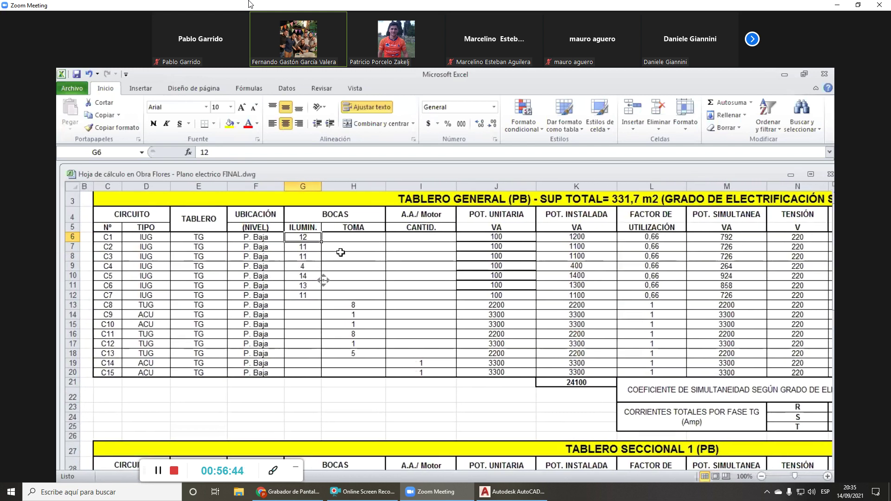
scroll(340, 253, "left", 1)
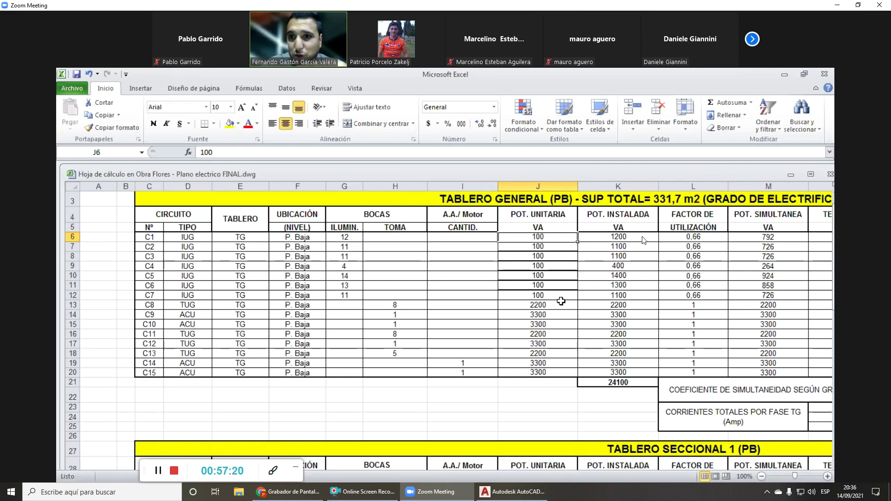
- Check circuit C1's installed power value in the PLANILLA DE POTENCIA sheet
left_click(621, 237)
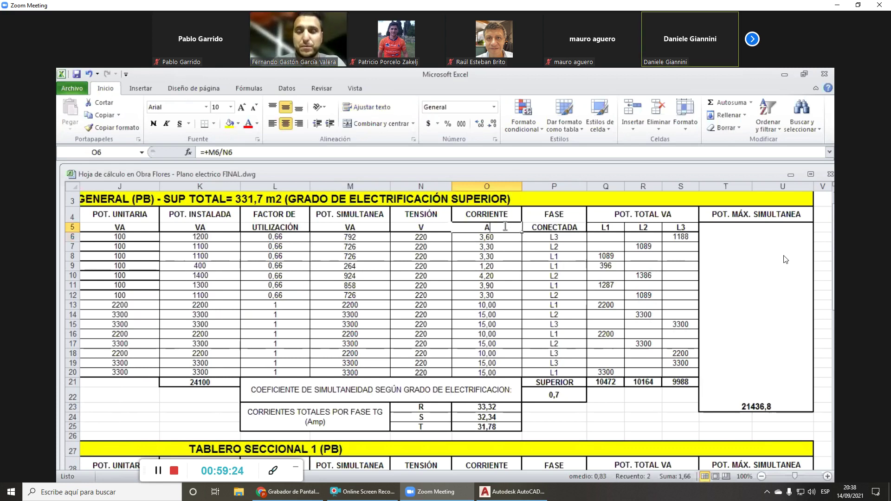
- Append 'Ib' to the CORRIENTE header in cell O4, correcting the mistyped 'Iv'
double_click(509, 214)
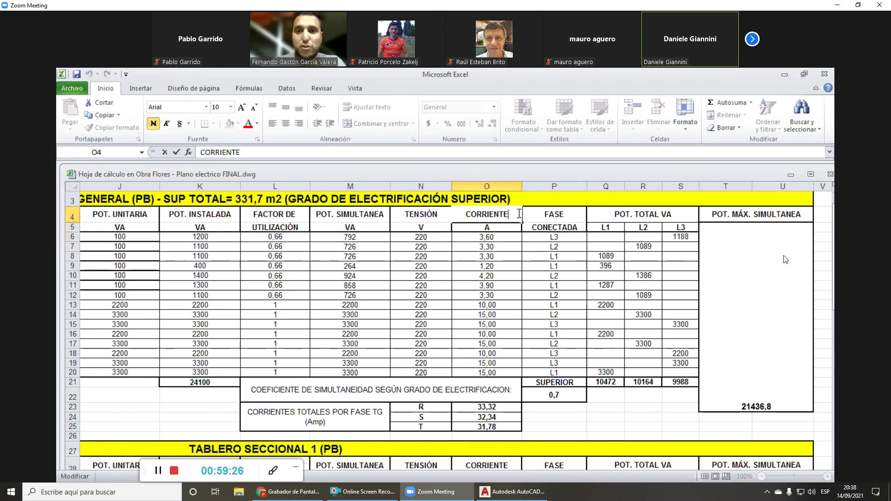
type("Iv")
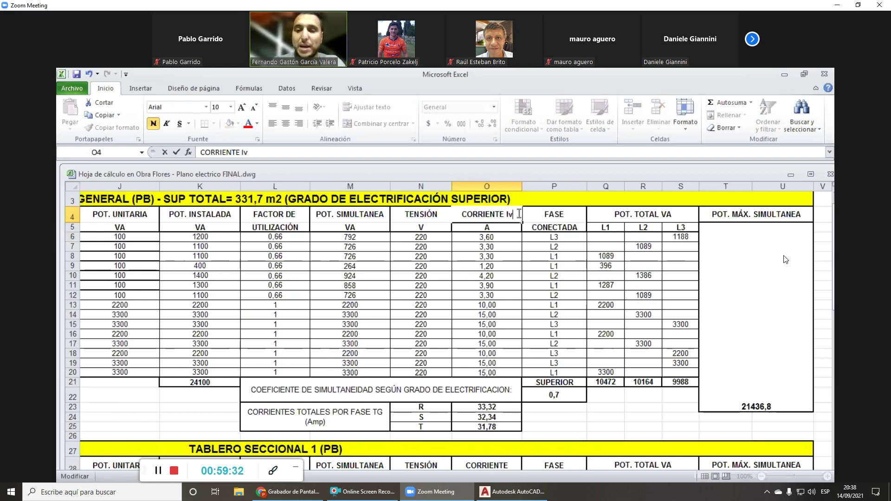
key("BackSpace")
type("b")
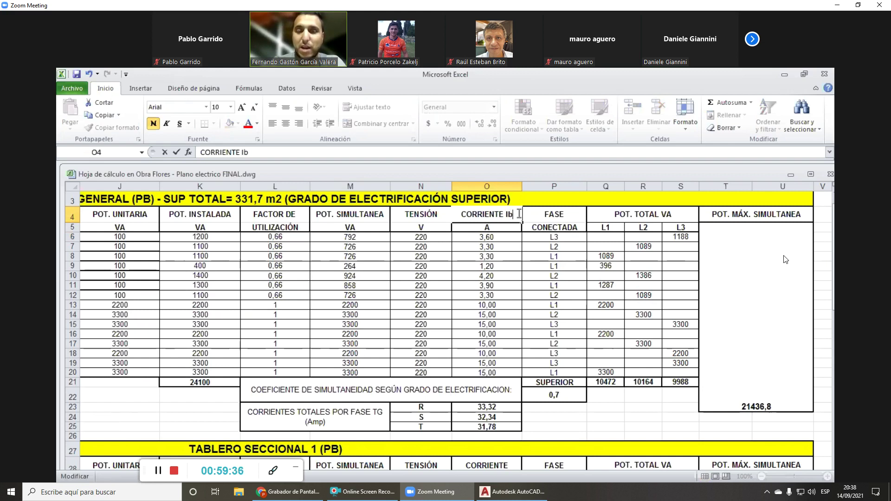
key("Return")
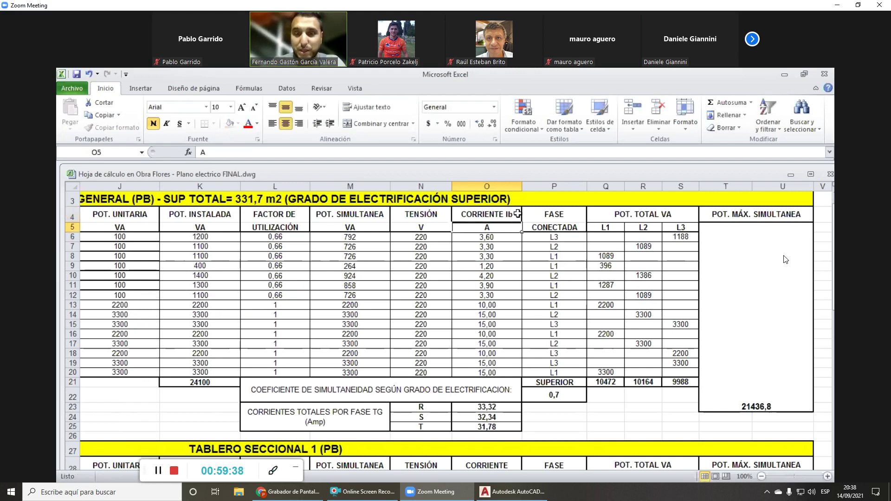
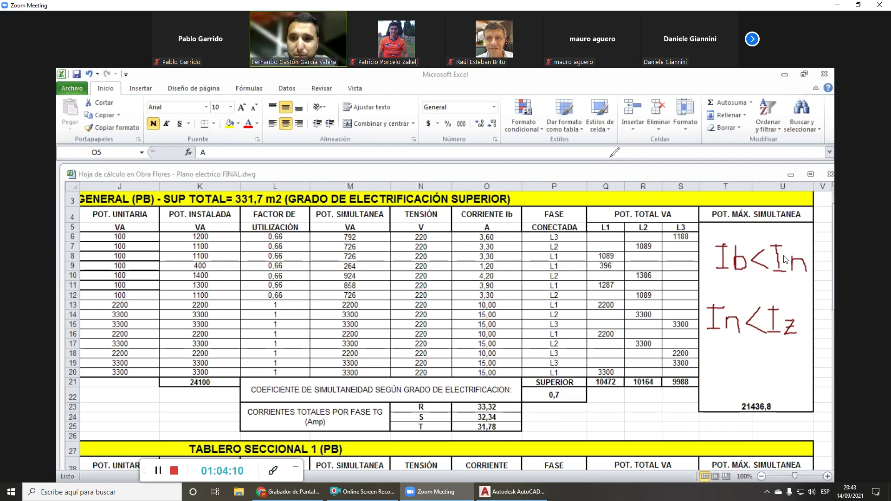
- Replace the fixed 1188 in S6 with =K6, so it shows the installed power 1200
left_click(683, 238)
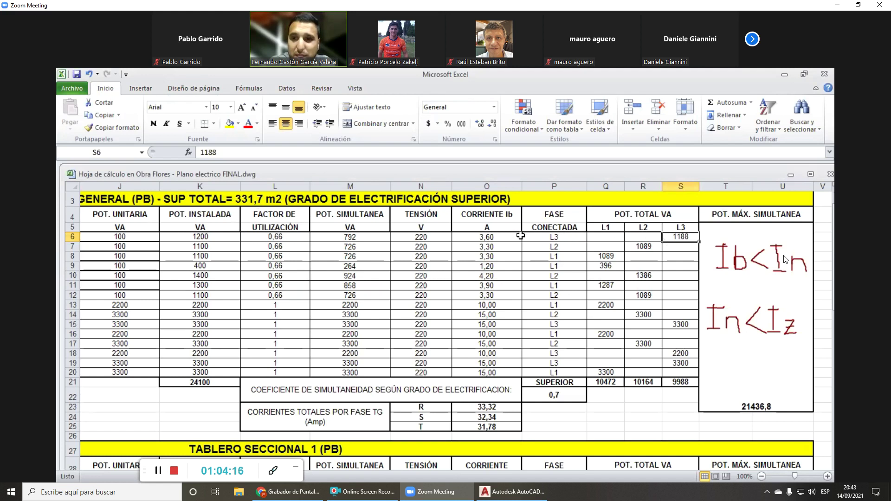
left_click(210, 239)
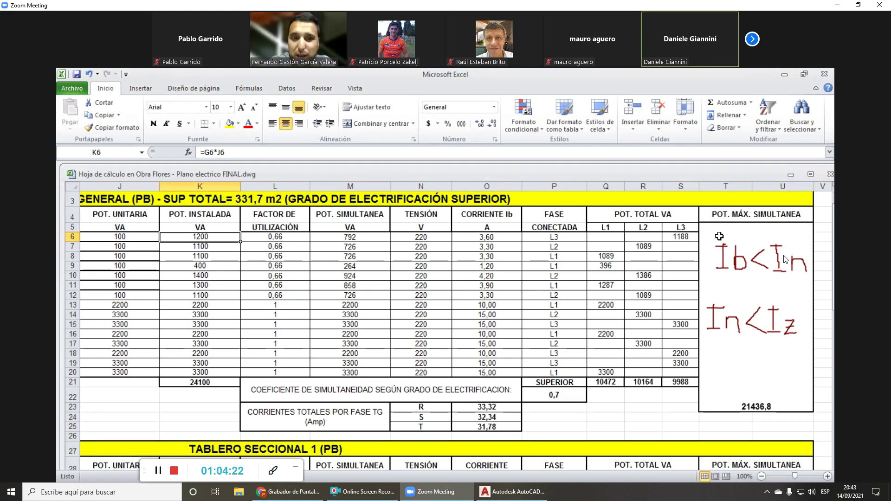
left_click(682, 236)
double_click(200, 152)
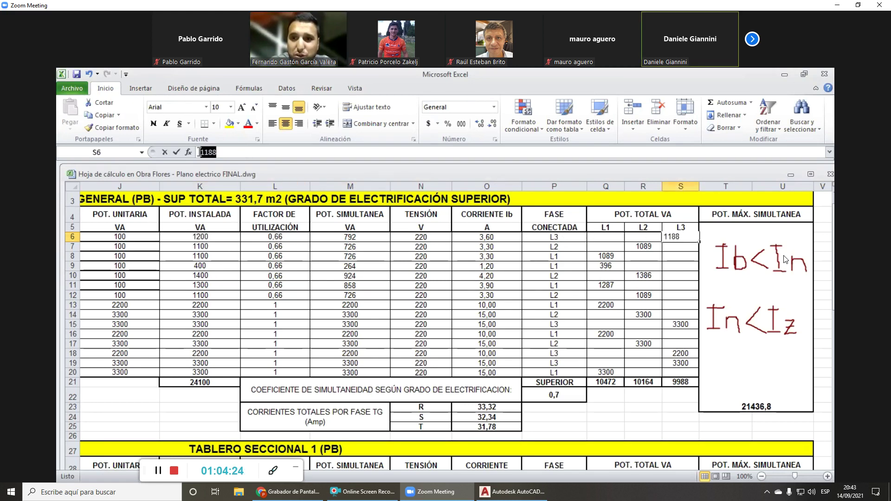
key("BackSpace")
type("=")
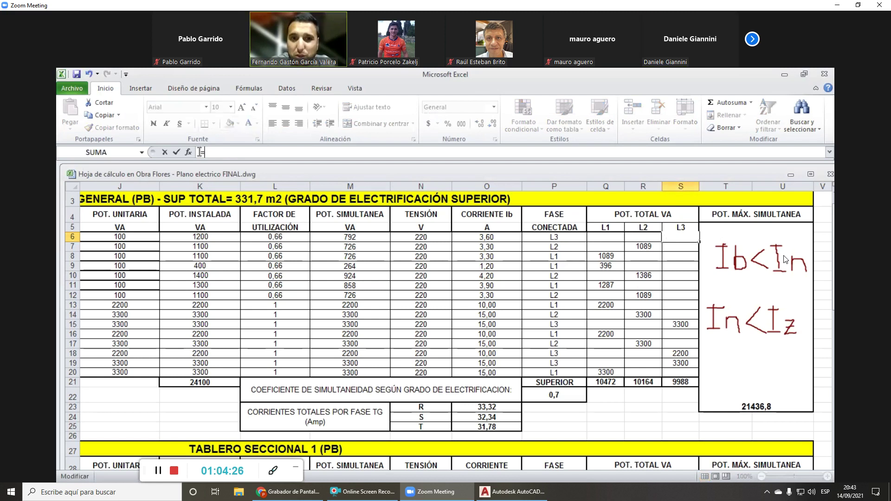
left_click(200, 237)
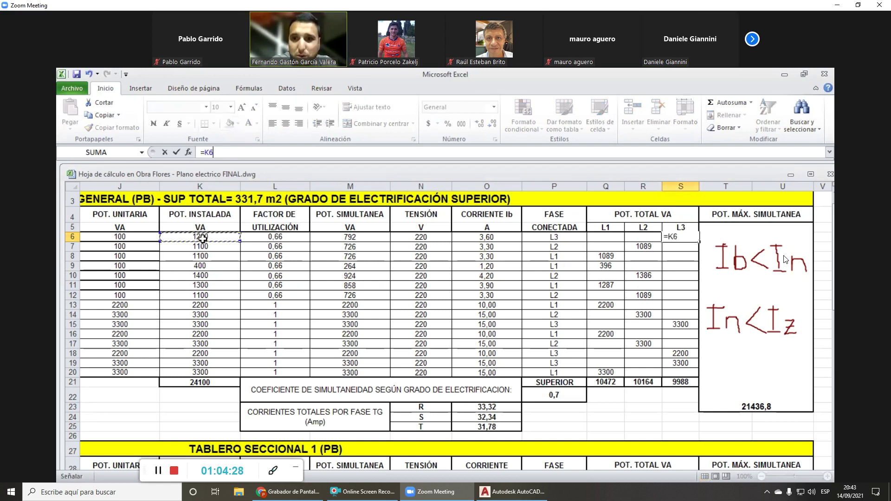
key("Return")
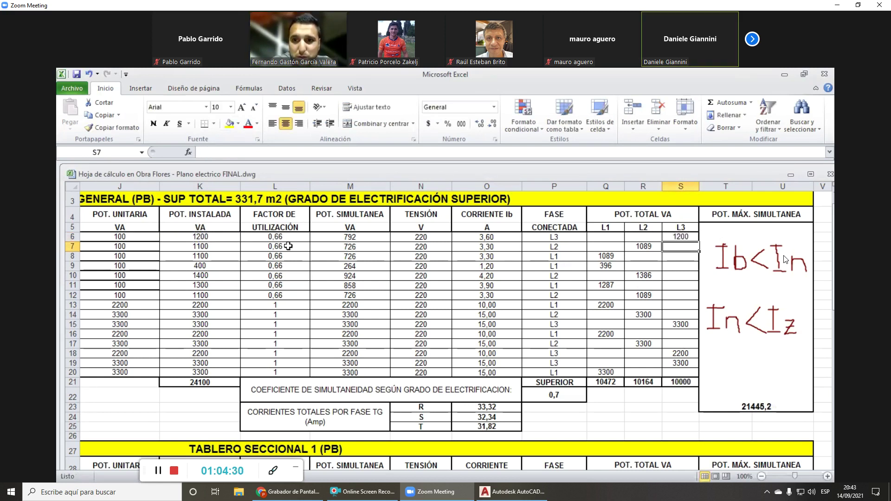
- Change S6's formula to =M6 so it shows the simultaneous power 792
left_click(687, 237)
left_click(292, 153)
key("BackSpace")
type("=K")
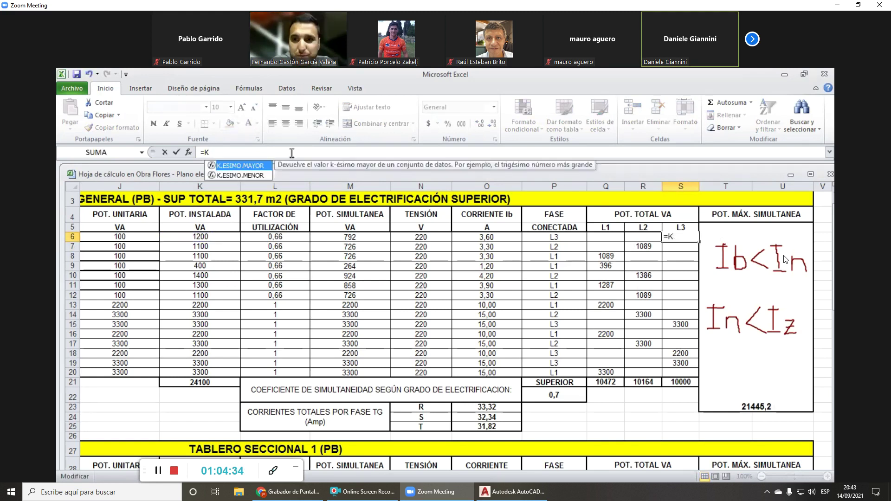
key("BackSpace")
left_click(364, 235)
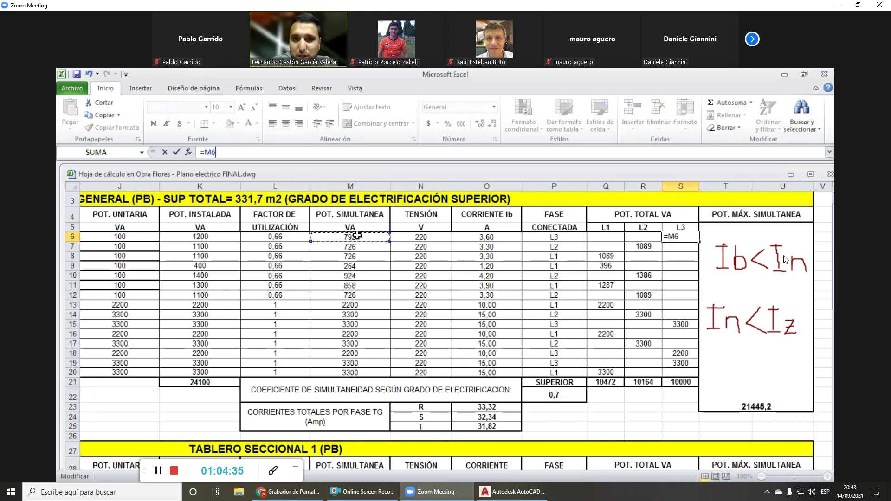
key("Return")
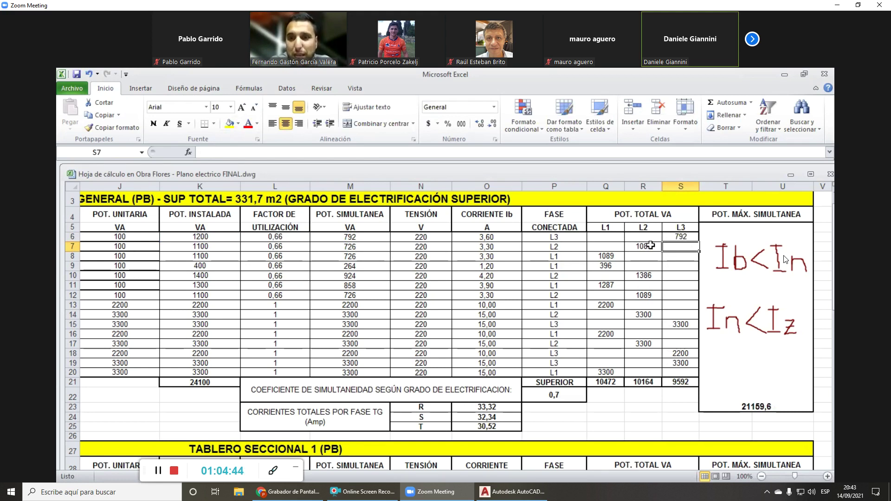
left_click(651, 245)
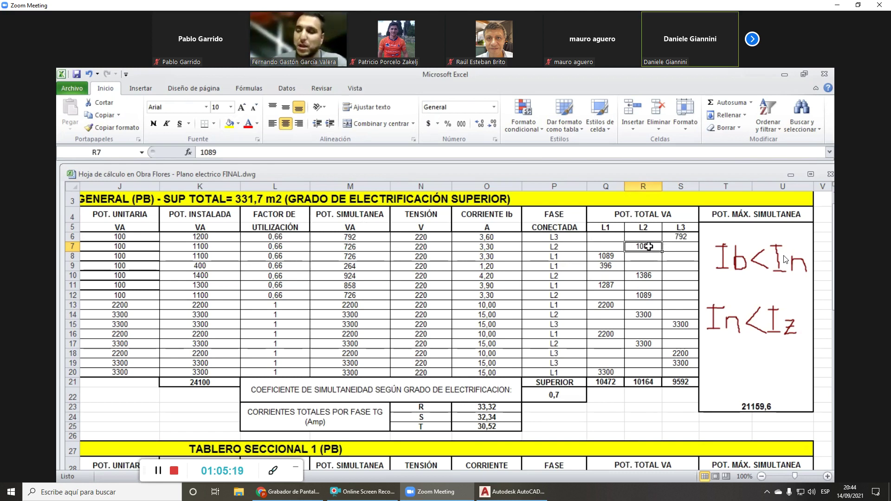
- Replace the fixed 1089 in R7 with =M7, linking it to the simultaneous power
left_click(228, 154)
key("BackSpace")
key("BackSpace")
key("BackSpace")
key("BackSpace")
type("=")
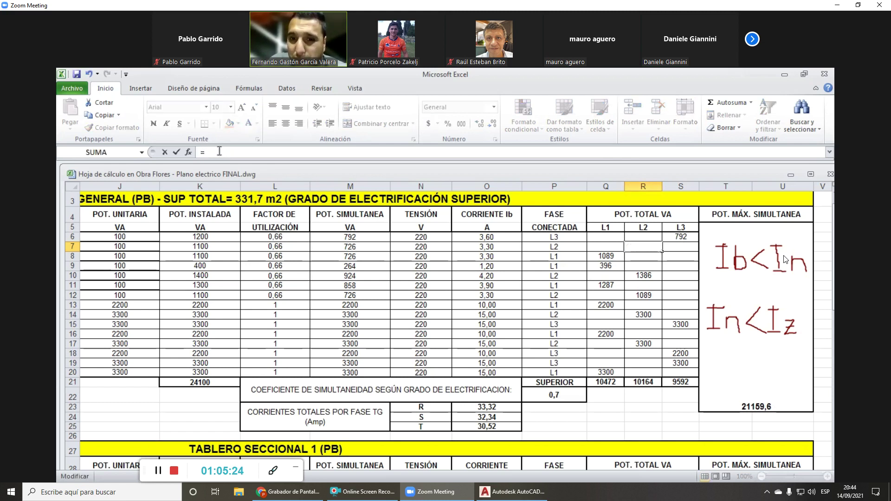
left_click(347, 249)
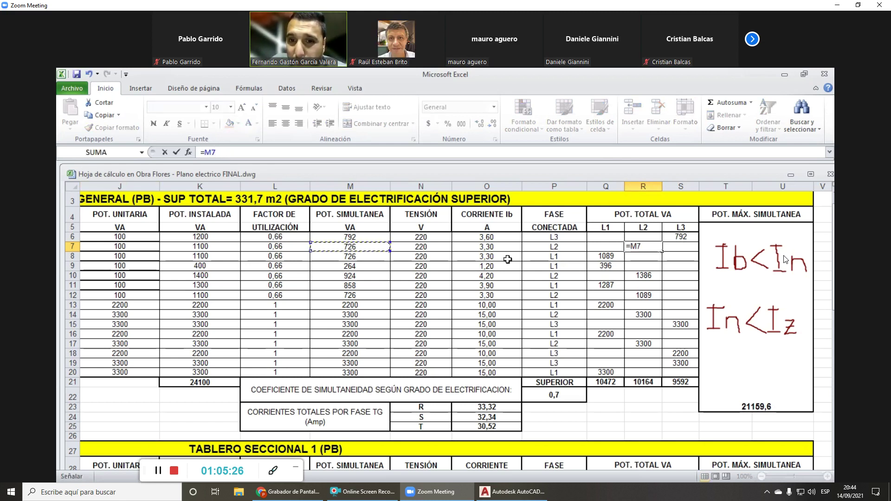
key("Return")
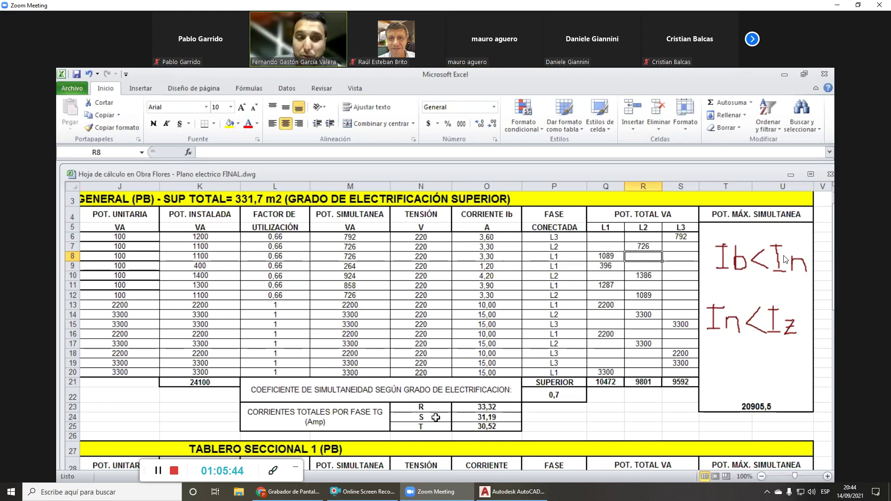
- Check the formulas behind the phase R current and the L2 total
left_click(484, 408)
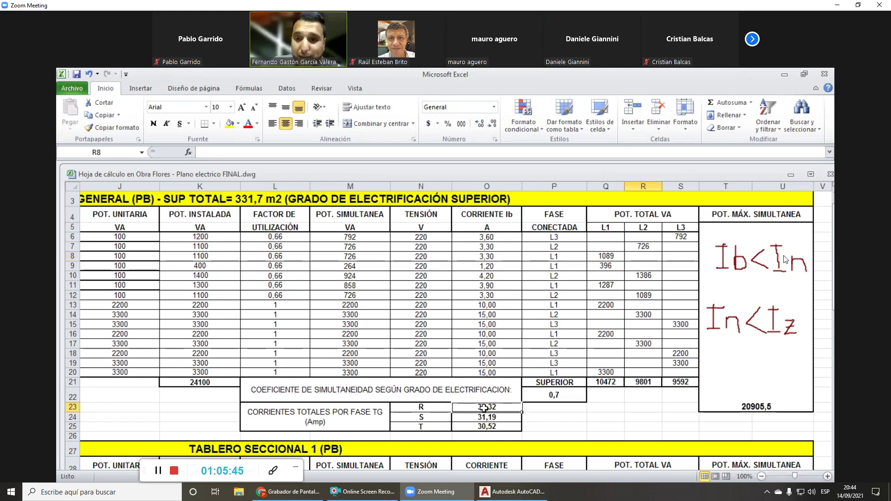
left_click(636, 382)
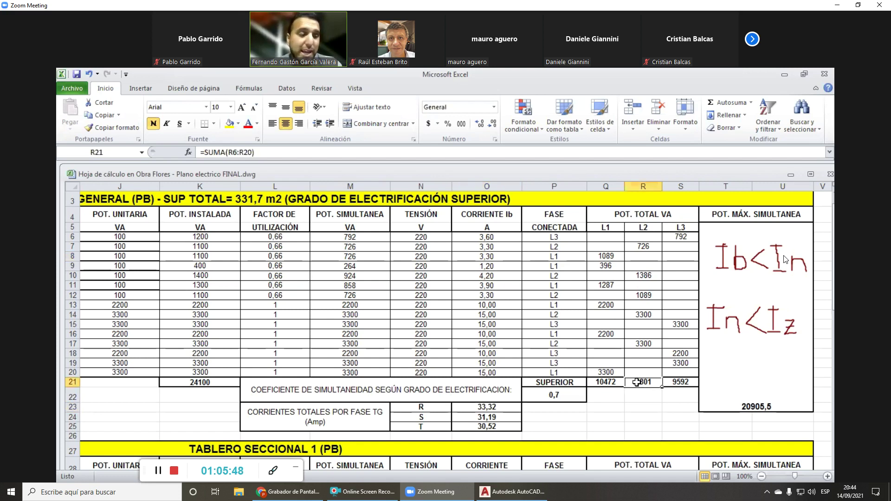
left_click(645, 415)
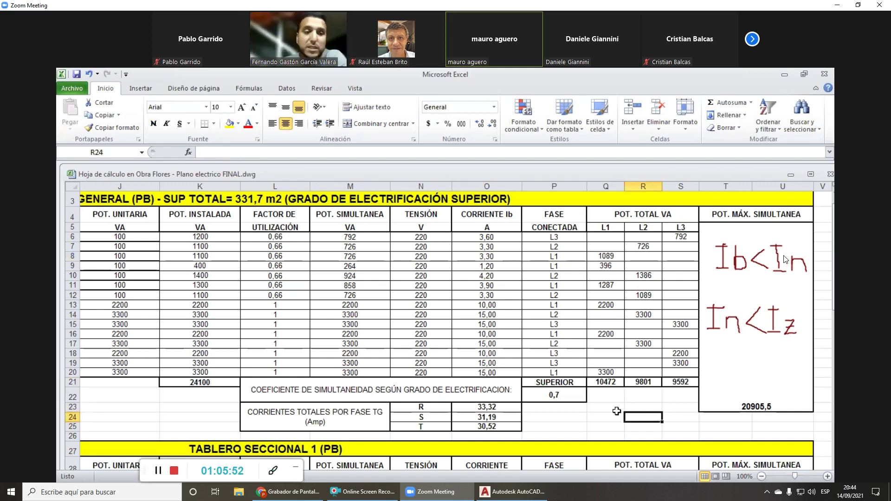
- Replace the fixed L1 value in Q8 with the formula =M8
left_click(607, 257)
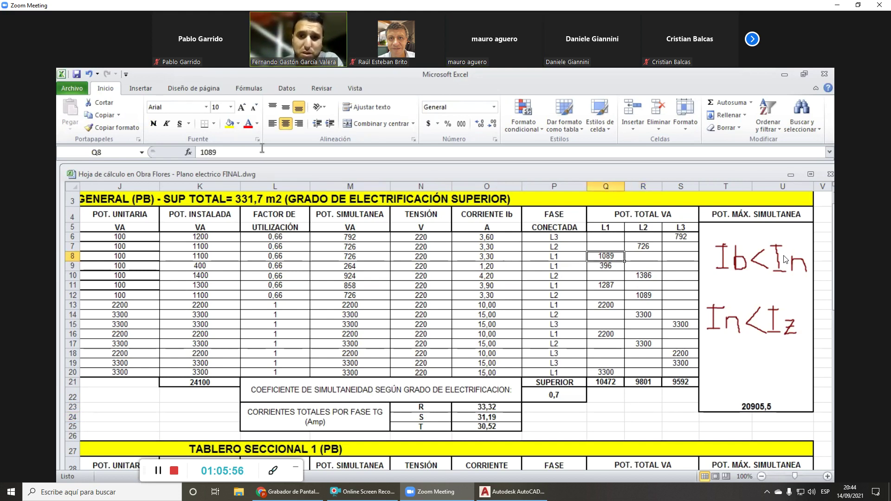
left_click(262, 149)
key("BackSpace")
key("BackSpace")
key("BackSpace")
type("=")
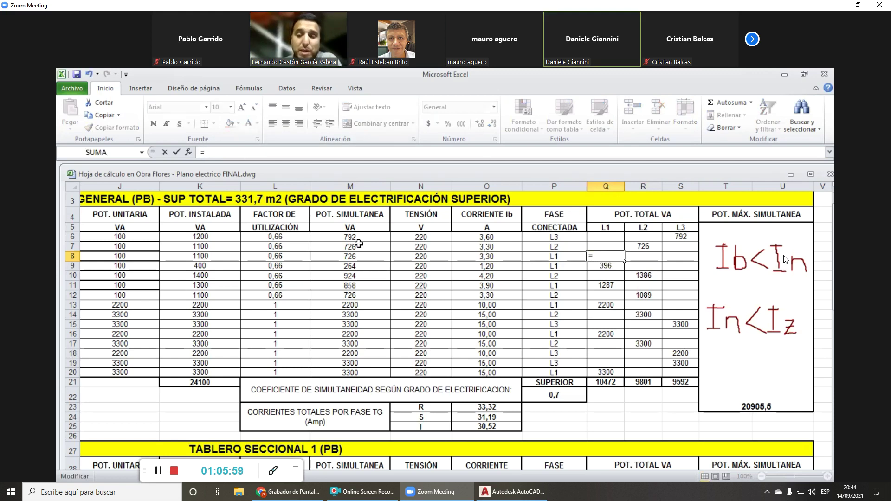
left_click(346, 256)
key("Return")
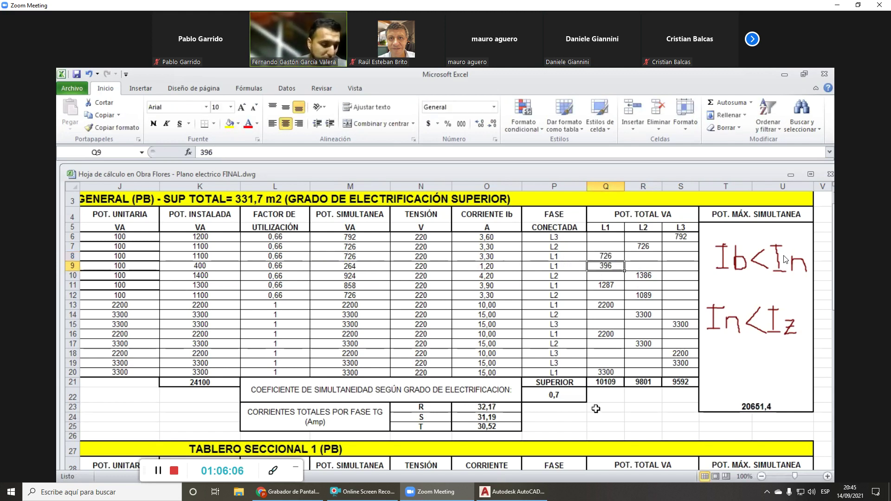
key("space")
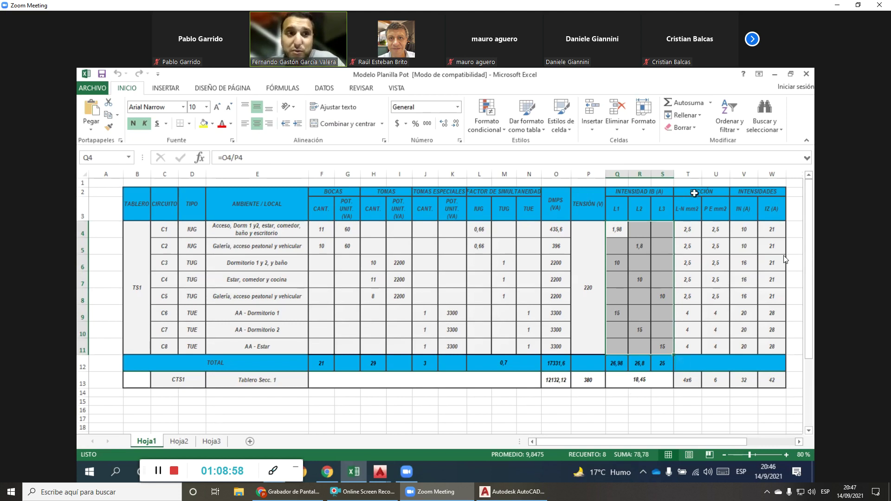
- Select the L1–L3 currents of all circuits in Q4:S11
left_click(623, 229)
left_click_drag(623, 229, 665, 351)
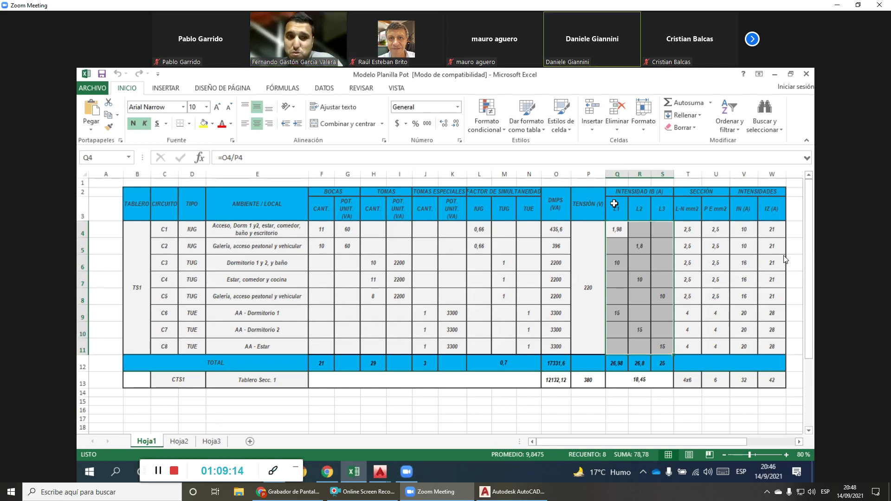
key("space")
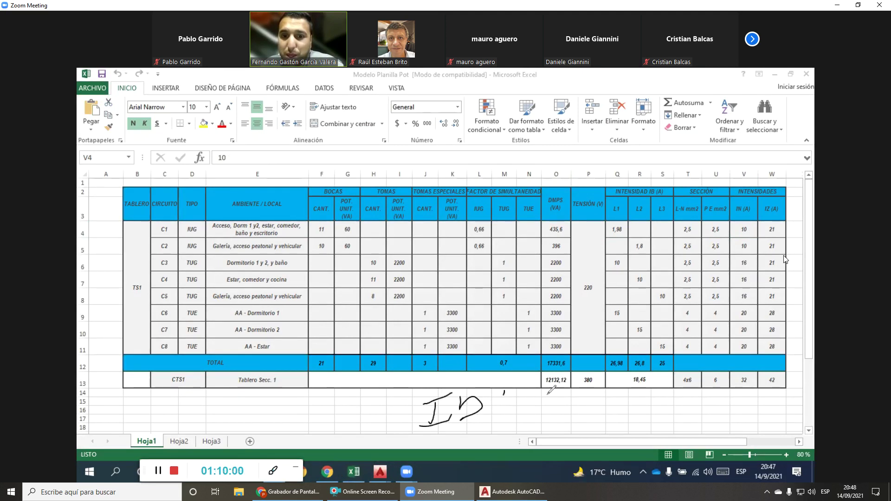
- Handwrite the rest of the Ib<In<Iz condition below the circuit table
left_click_drag(521, 400, 539, 416)
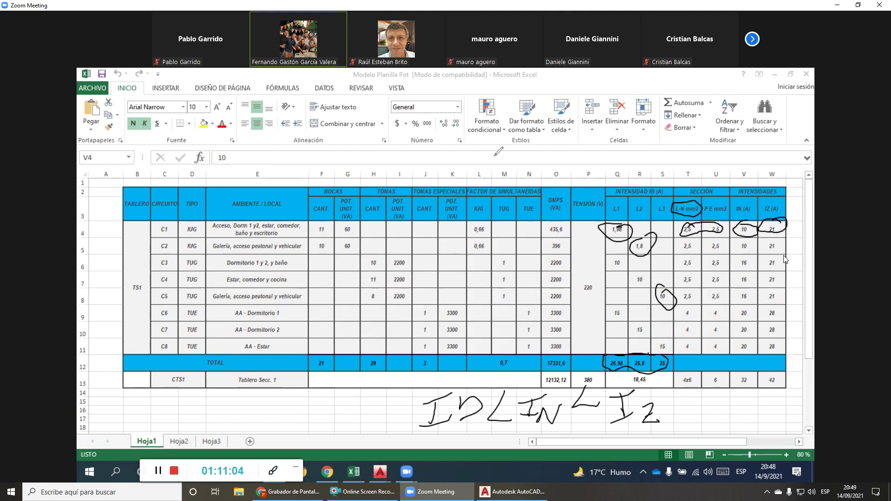
key("space")
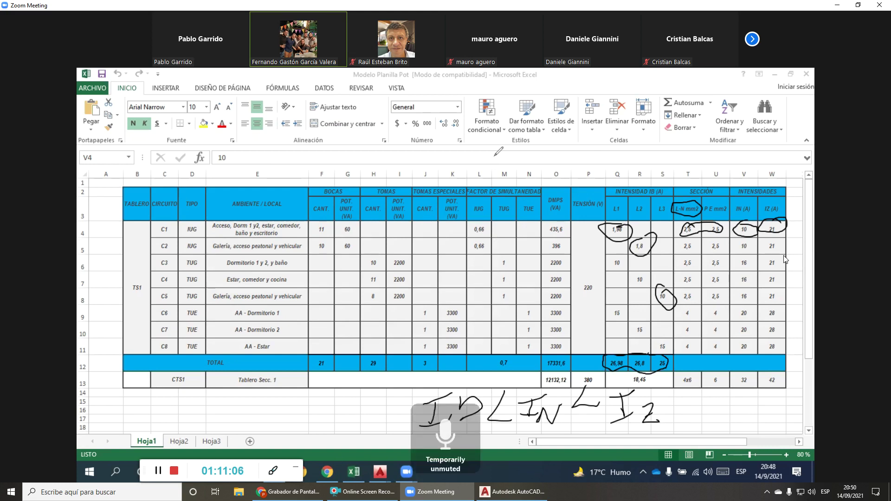